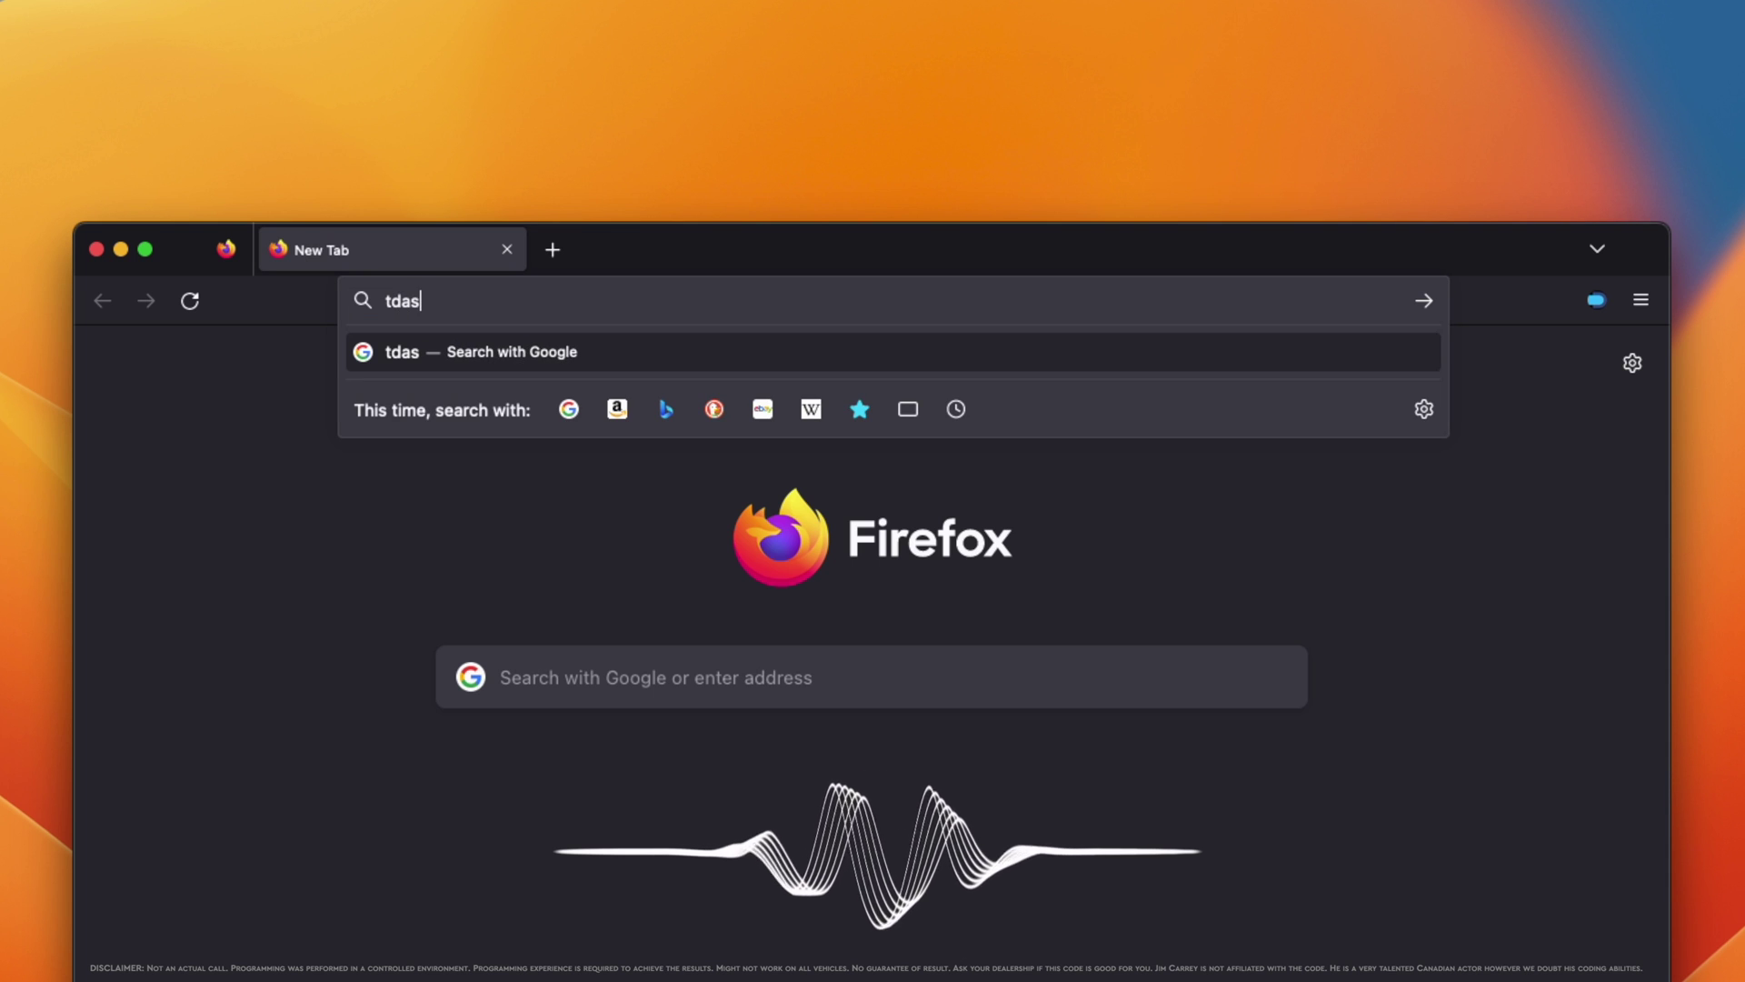
Step: Load the custom Tesla dashboard site at tdash.mrdiy.ca
type("h.mrdiy.ca")
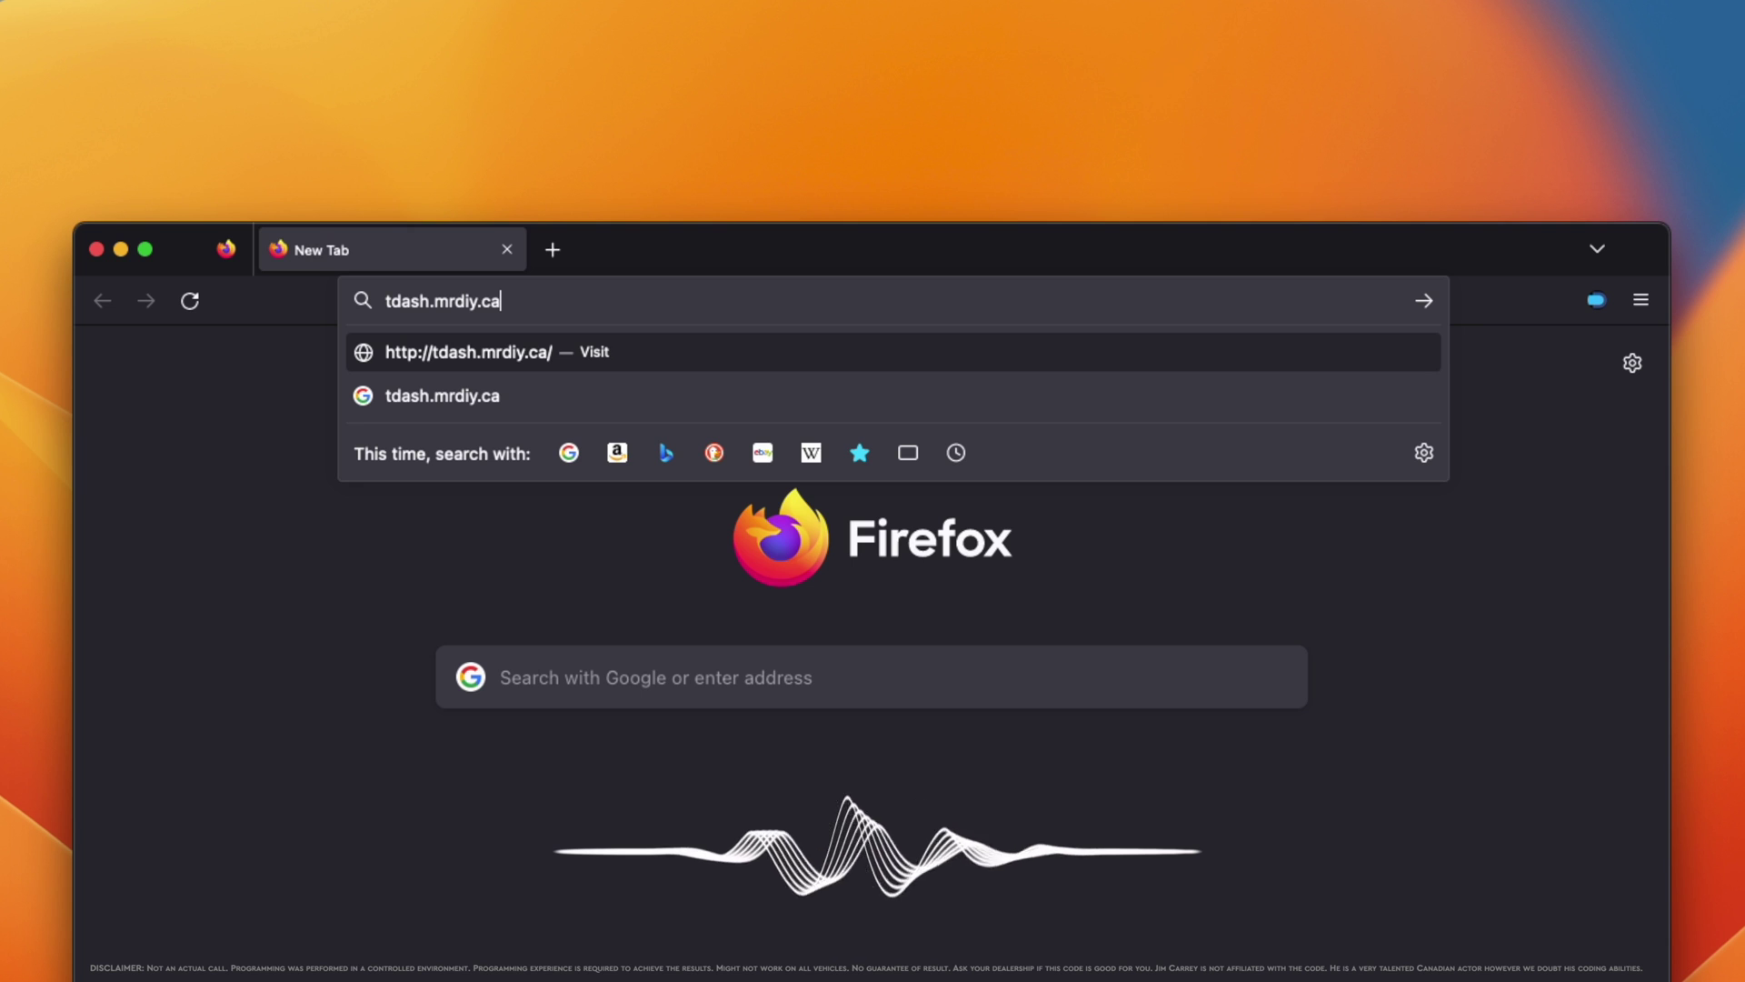
key("Return")
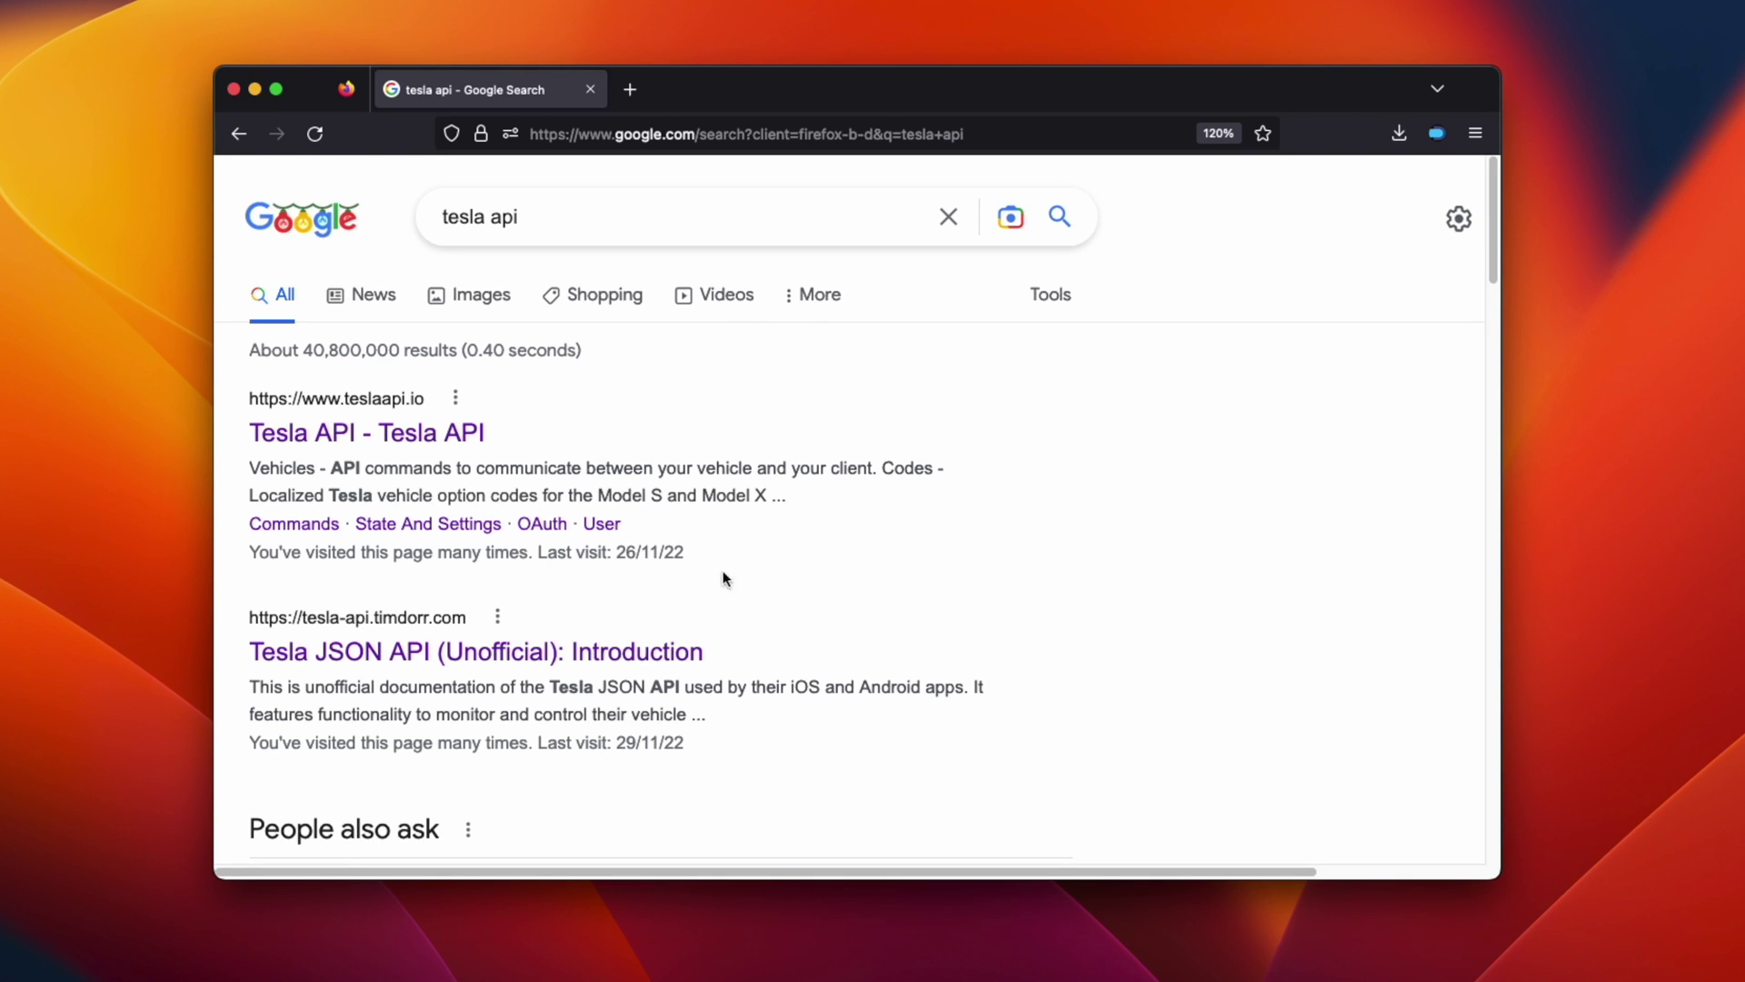
Step: Open the unofficial Tesla JSON API docs and read through the Authentication page's access and refresh token steps
left_click(630, 652)
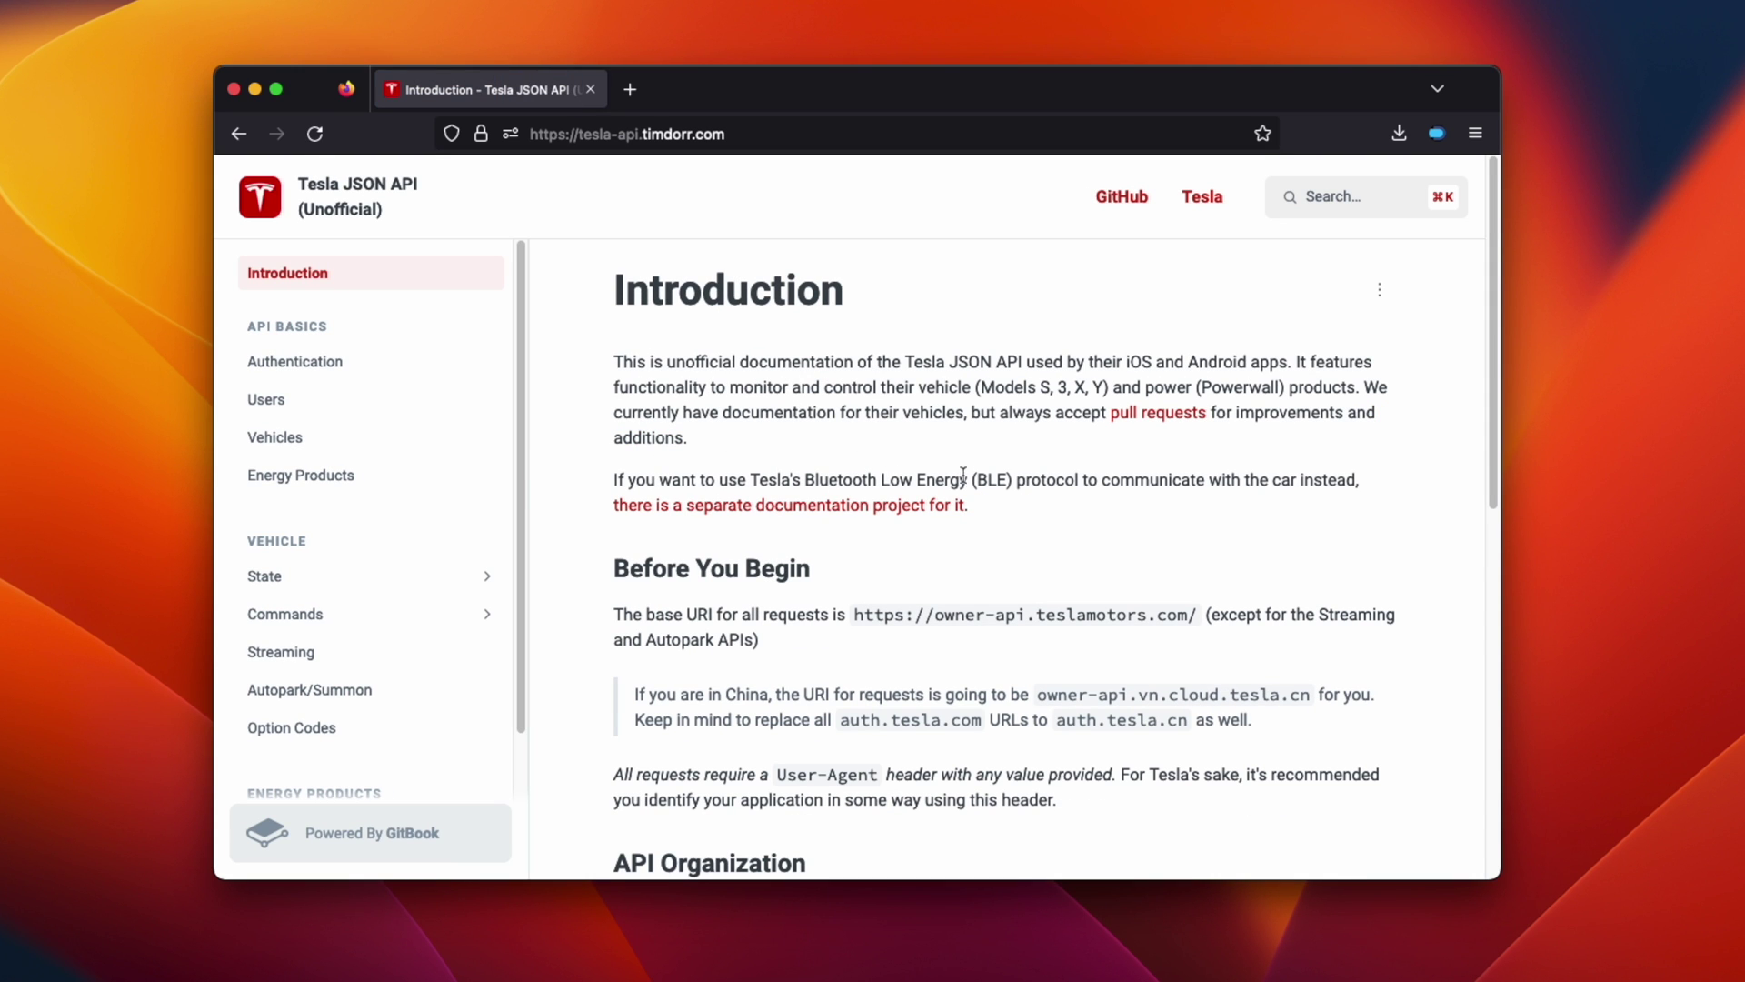
left_click(290, 368)
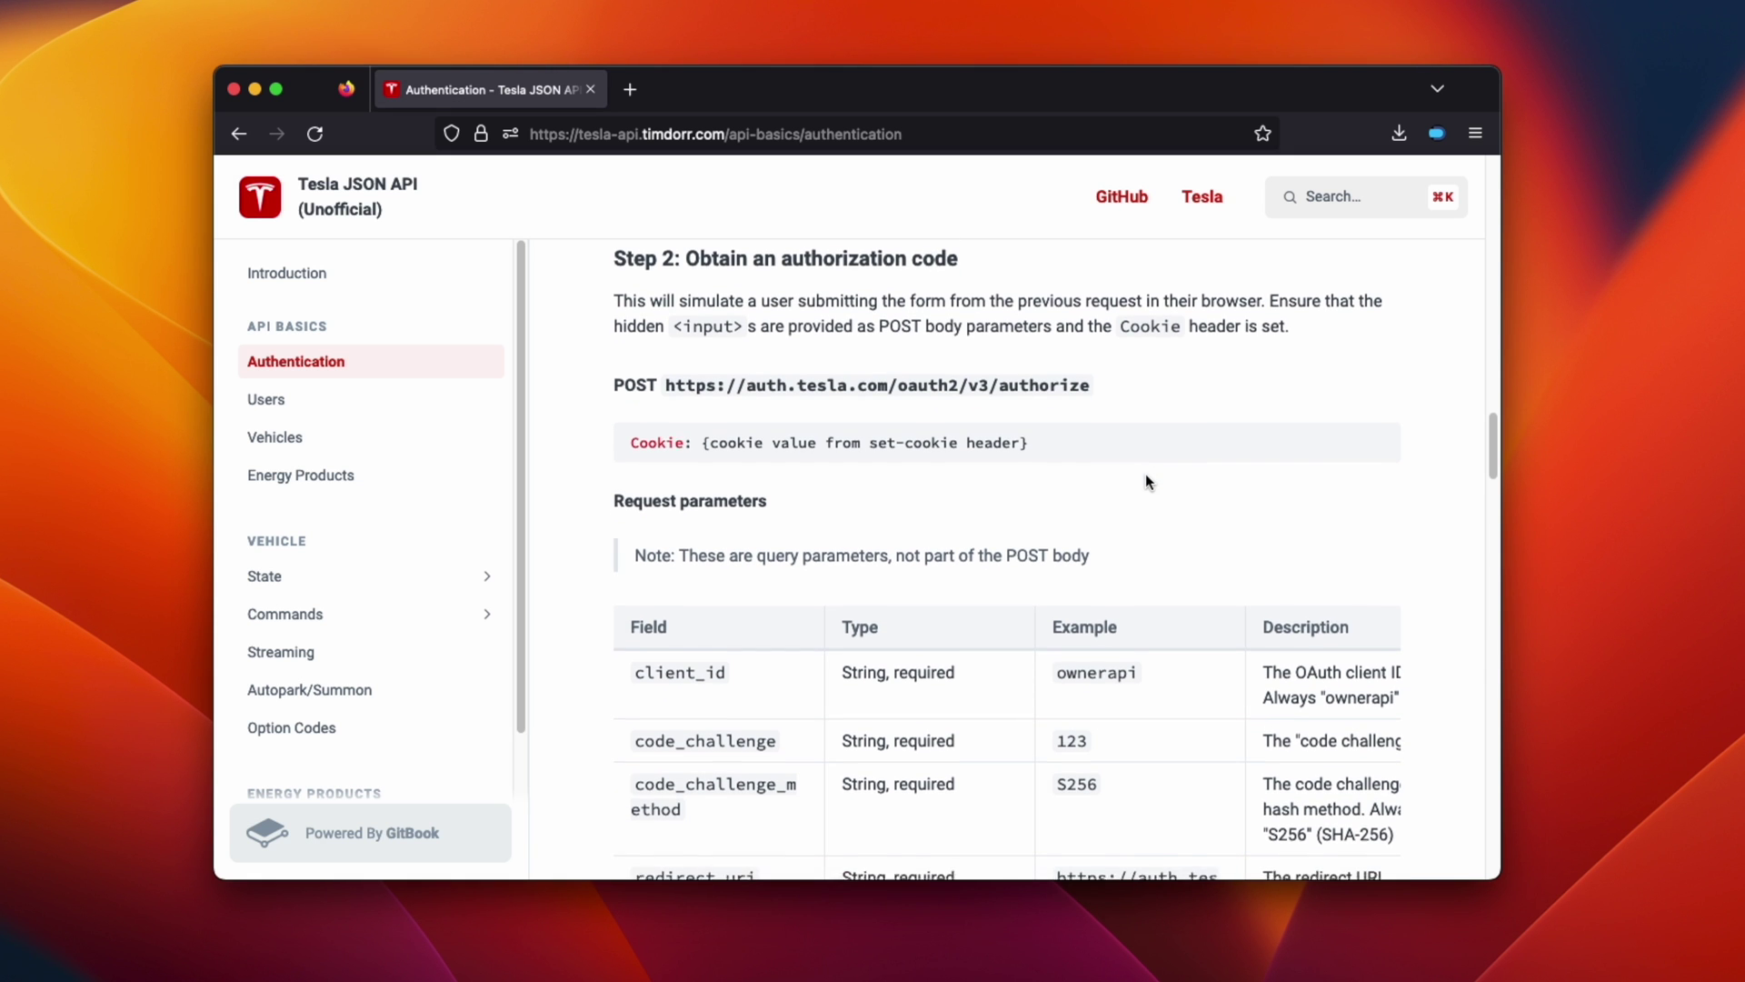
scroll(1146, 475, "down", 5)
scroll(1146, 476, "down", 3)
scroll(1146, 476, "down", 3)
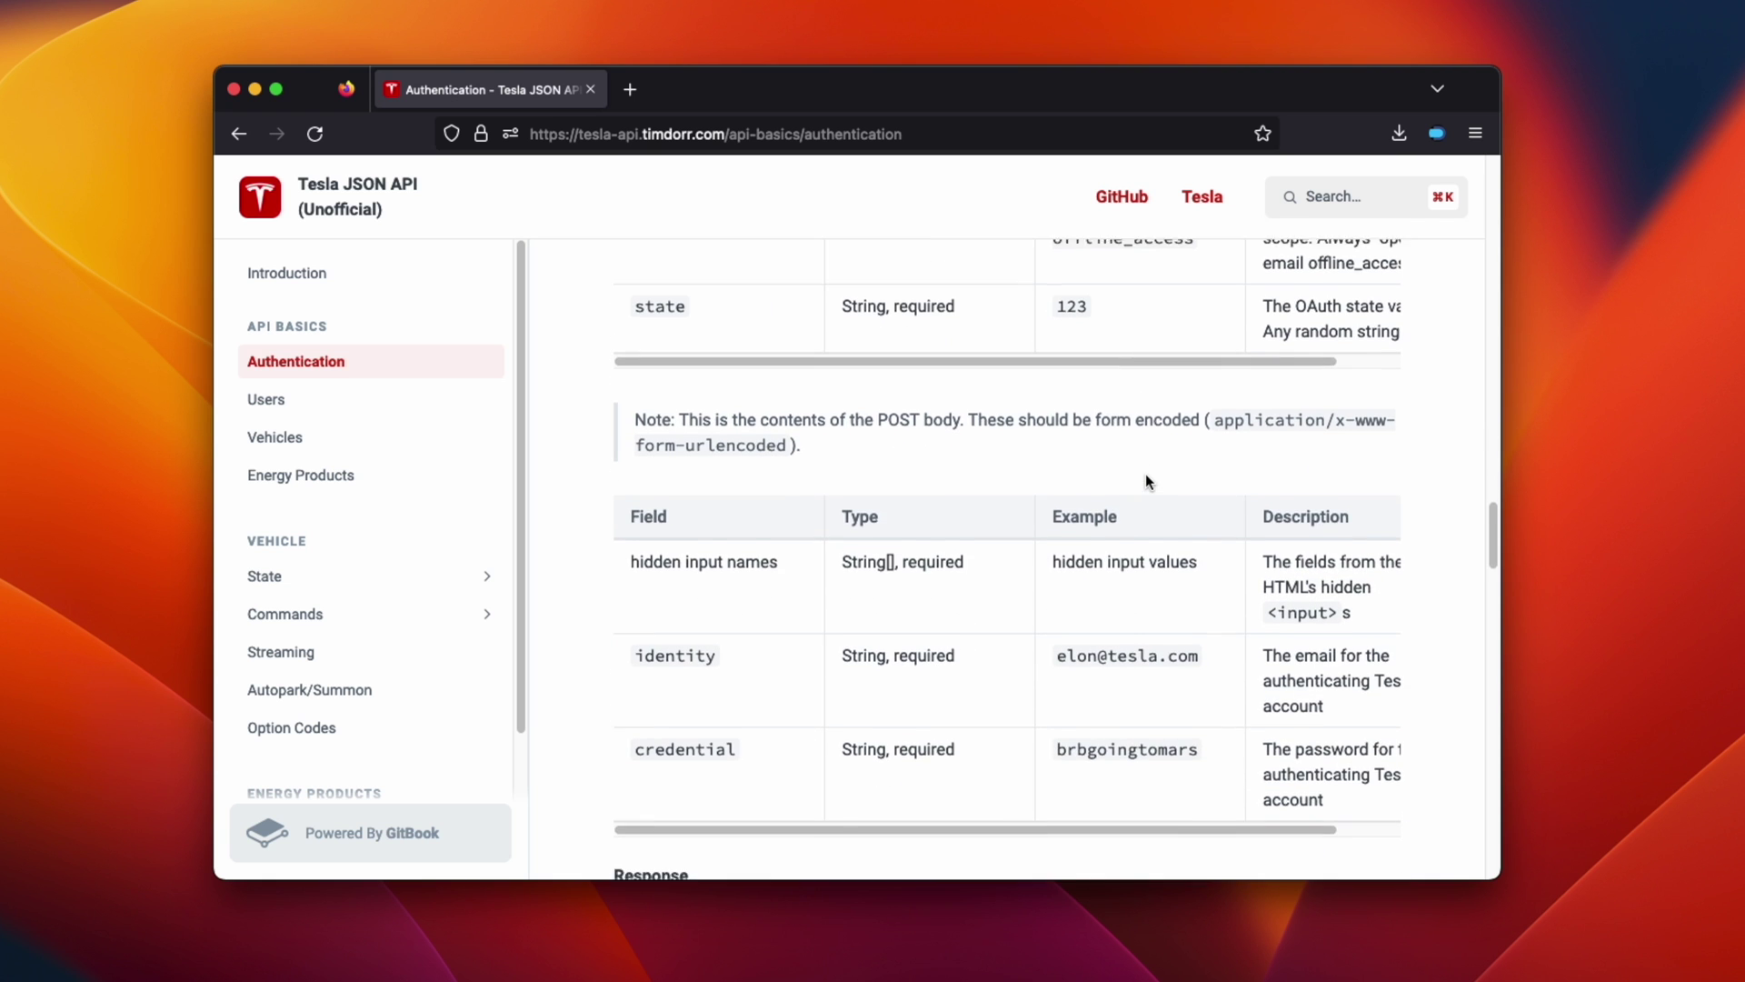
scroll(1145, 475, "down", 2)
scroll(1145, 475, "down", 1)
scroll(1145, 474, "down", 2)
scroll(1145, 482, "down", 2)
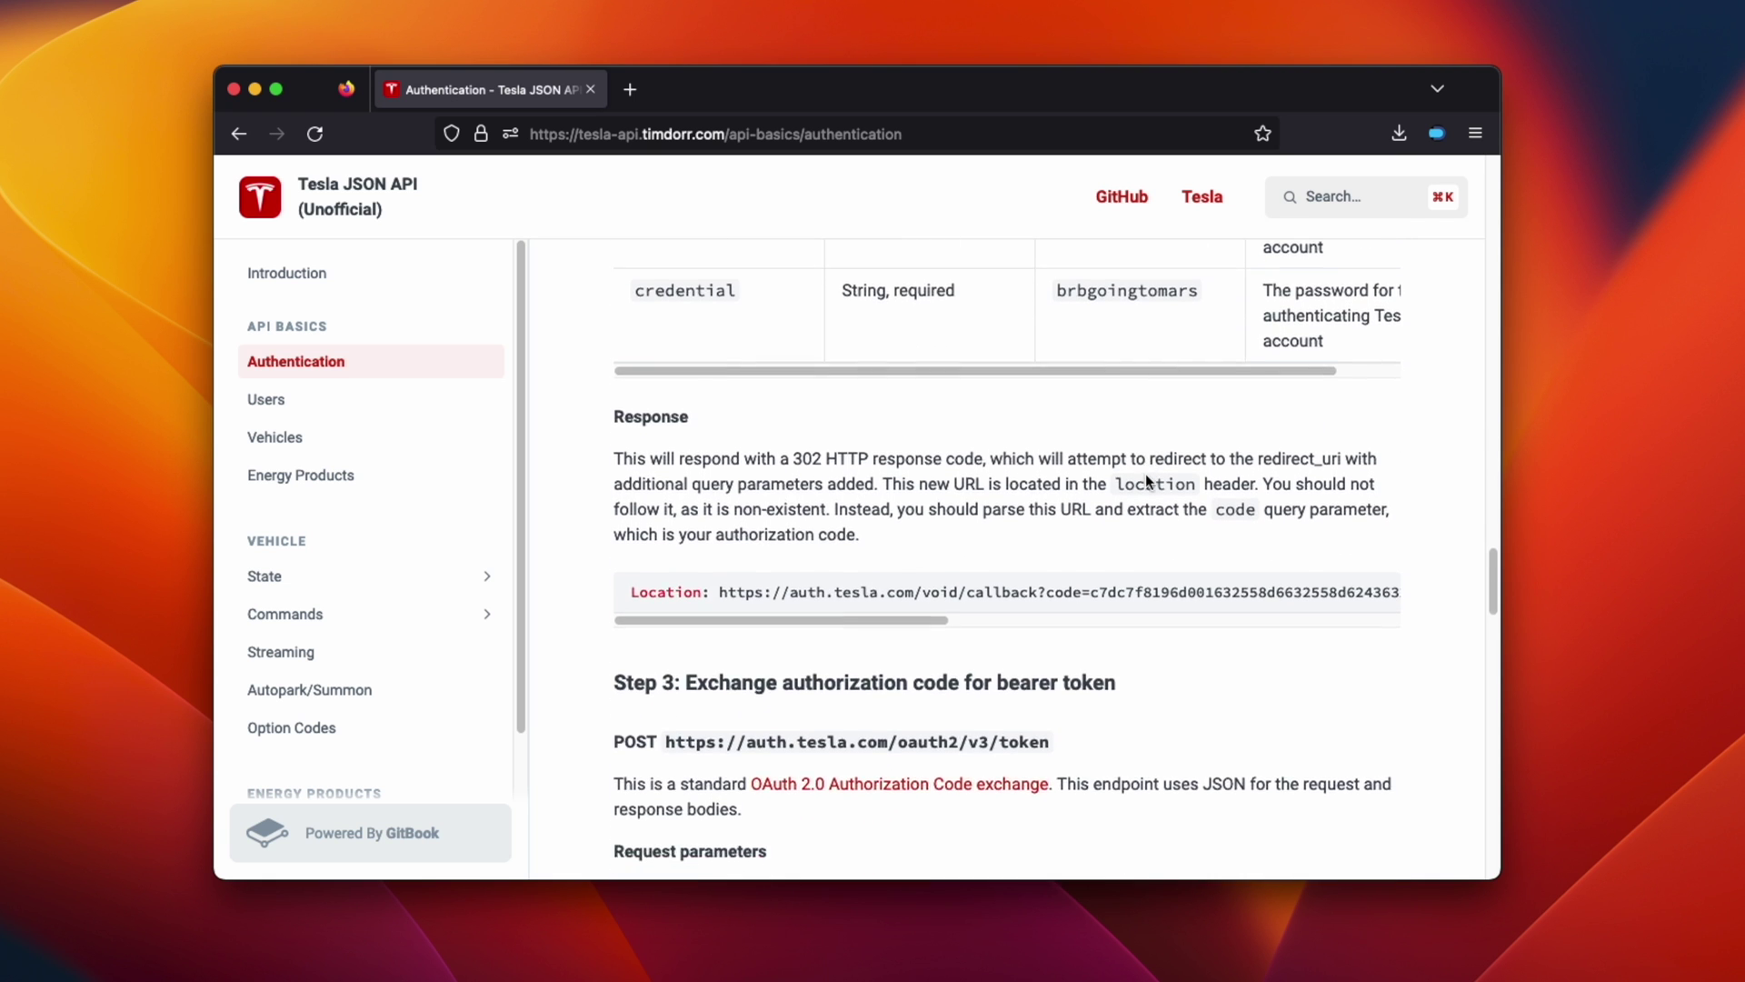
scroll(1145, 482, "down", 1)
scroll(1145, 481, "down", 2)
scroll(1145, 474, "down", 1)
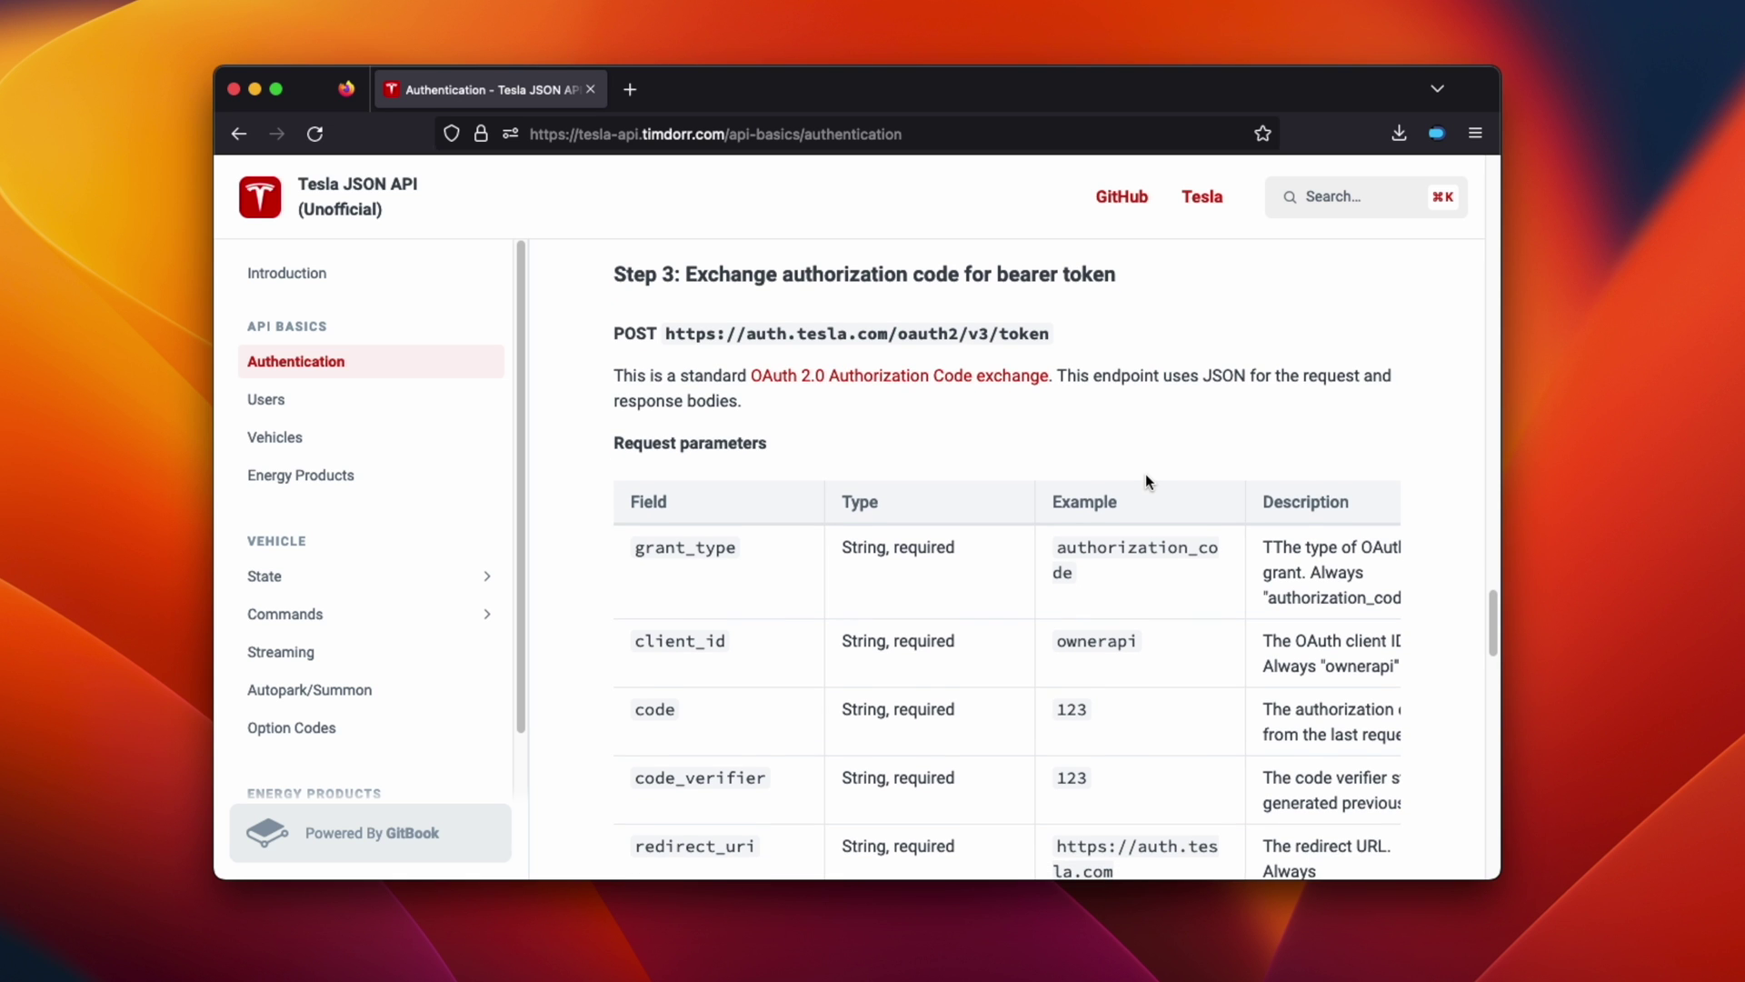
scroll(1146, 472, "down", 2)
scroll(1145, 473, "down", 5)
scroll(1145, 472, "down", 1)
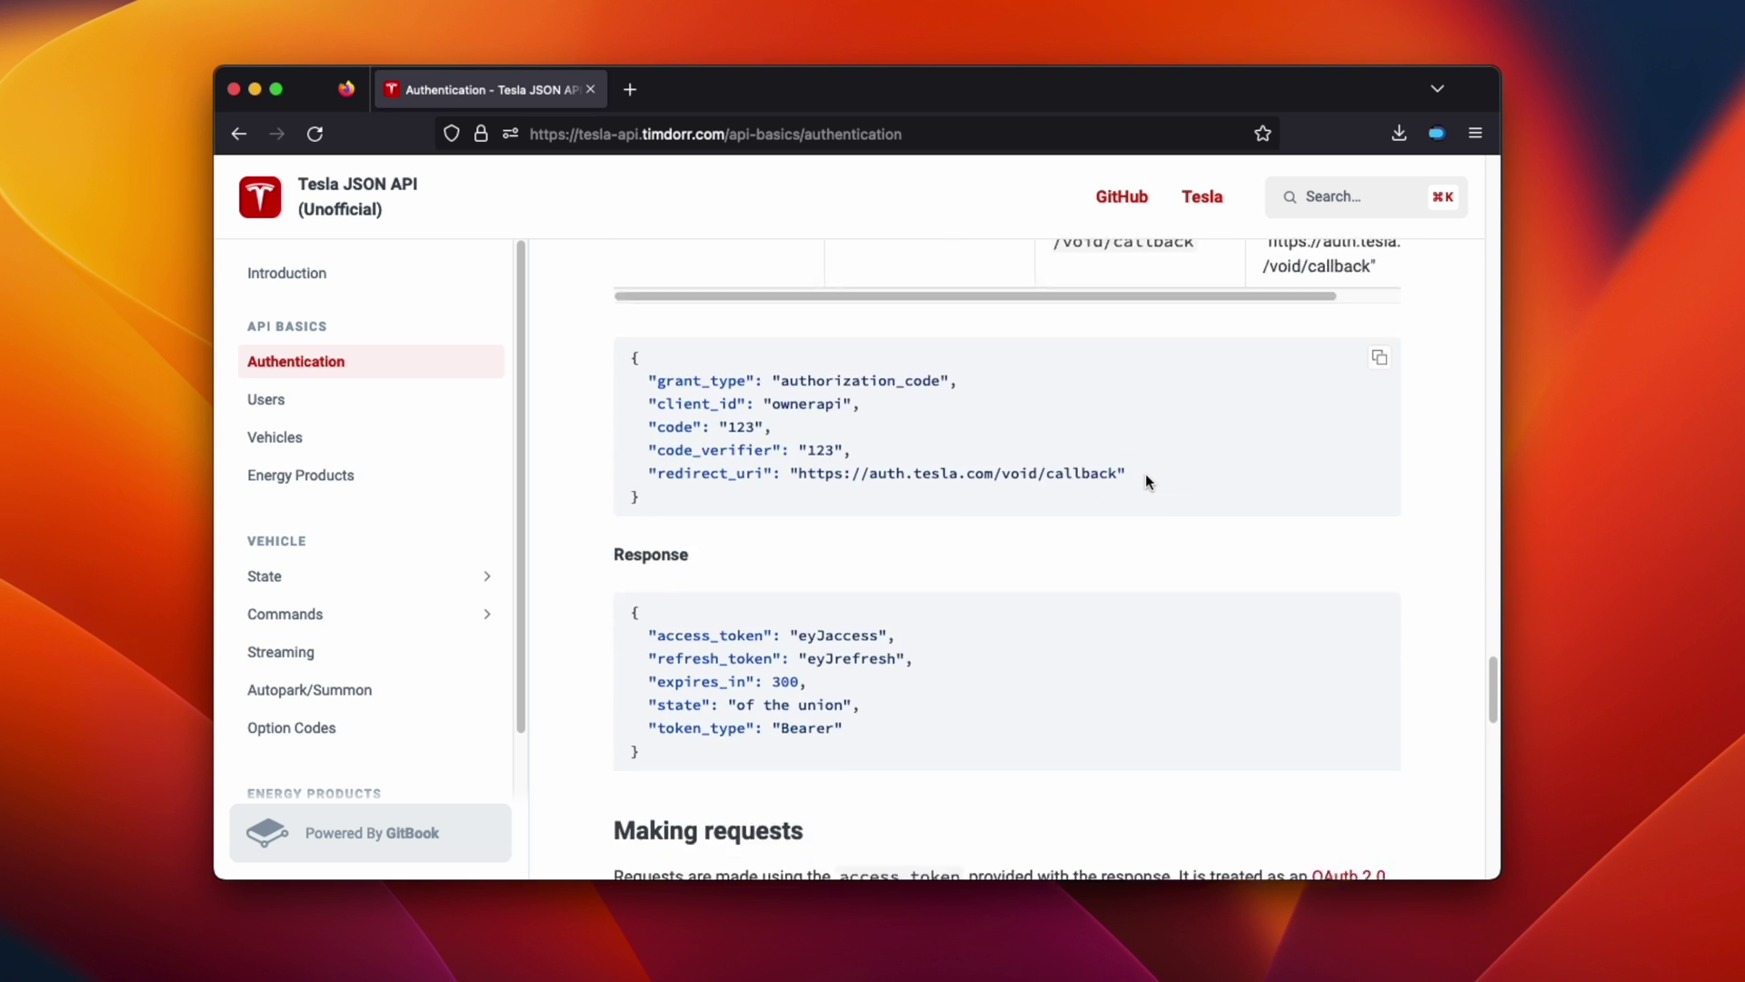
scroll(1145, 473, "down", 4)
scroll(1146, 472, "down", 1)
scroll(1145, 472, "down", 2)
scroll(1145, 472, "down", 1)
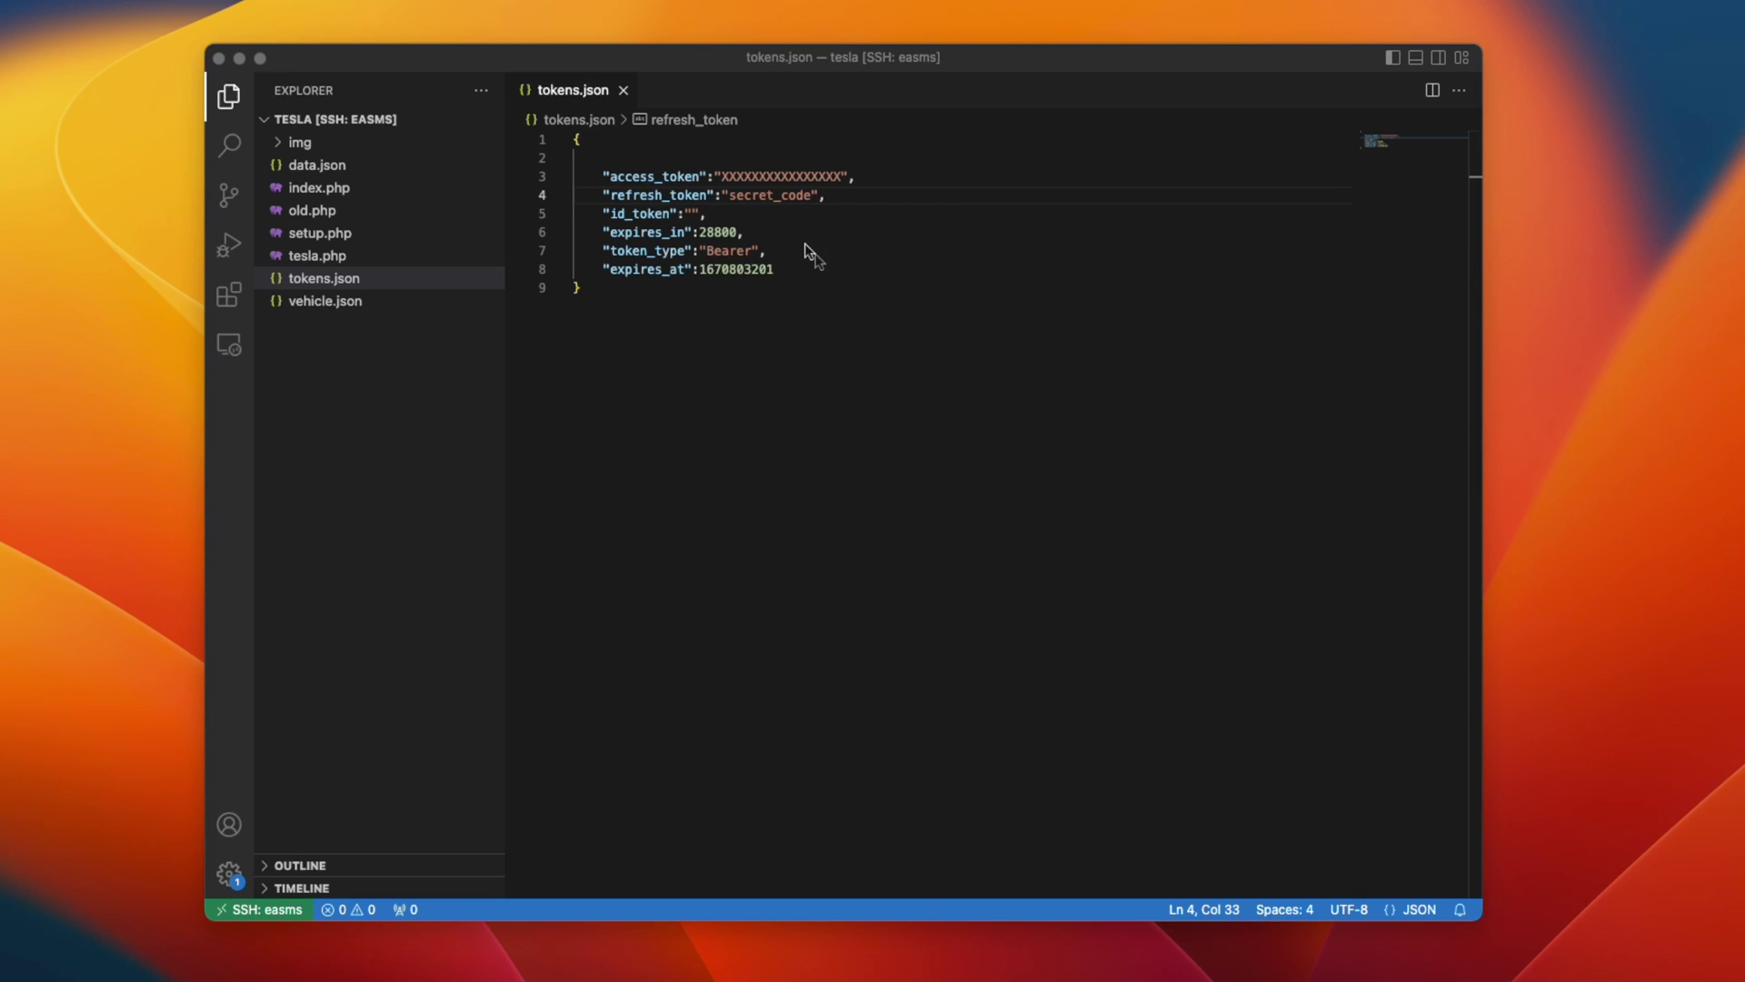
double_click(763, 196)
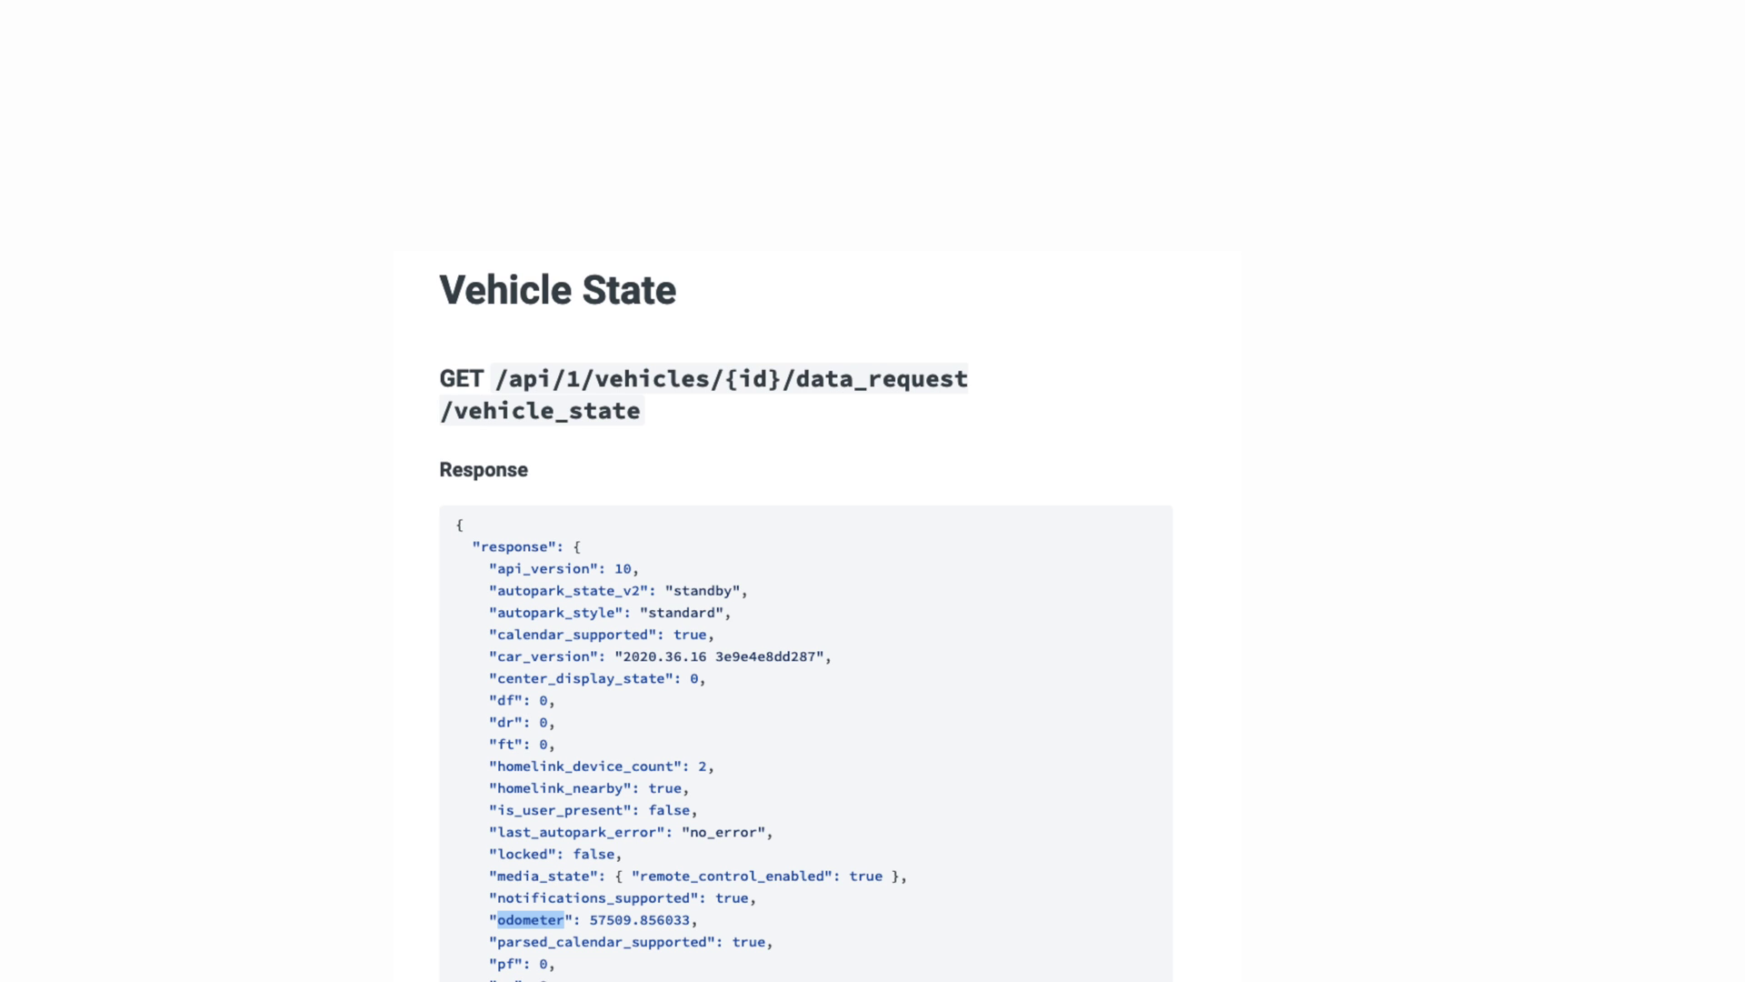
Step: Expand Commands in the docs sidebar and open the Alerts page on honking and flashing lights
scroll(364, 536, "down", 1)
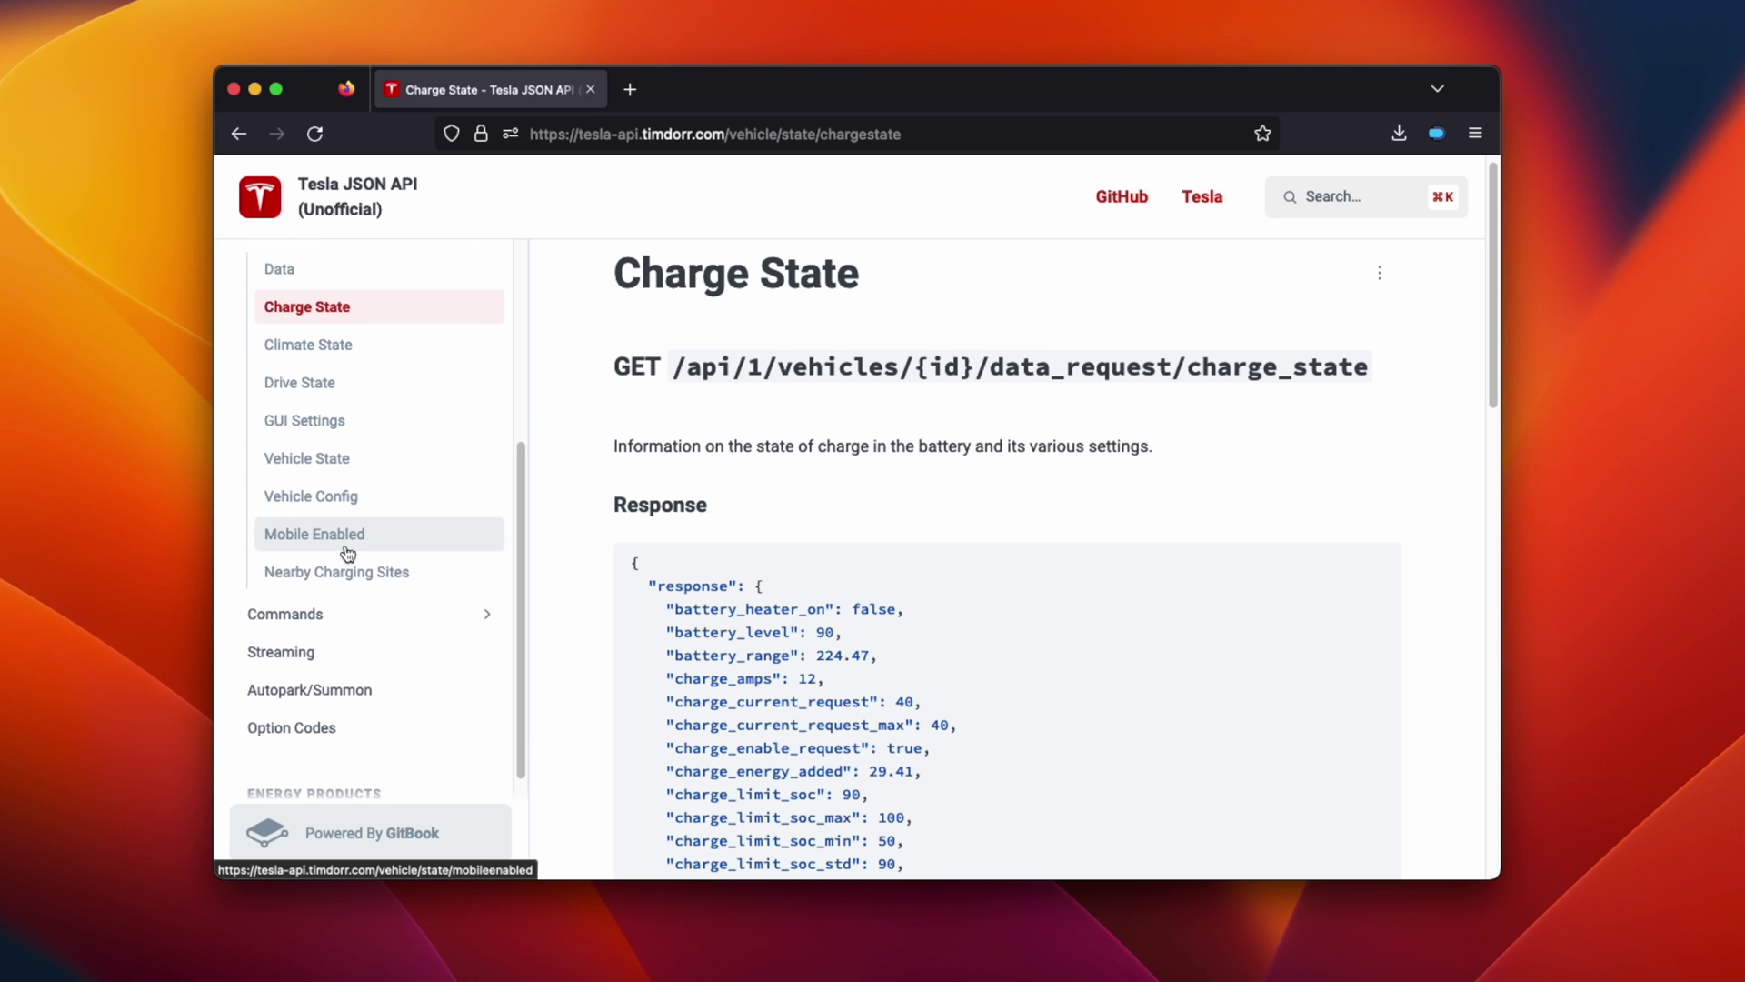
left_click(316, 609)
scroll(316, 612, "down", 3)
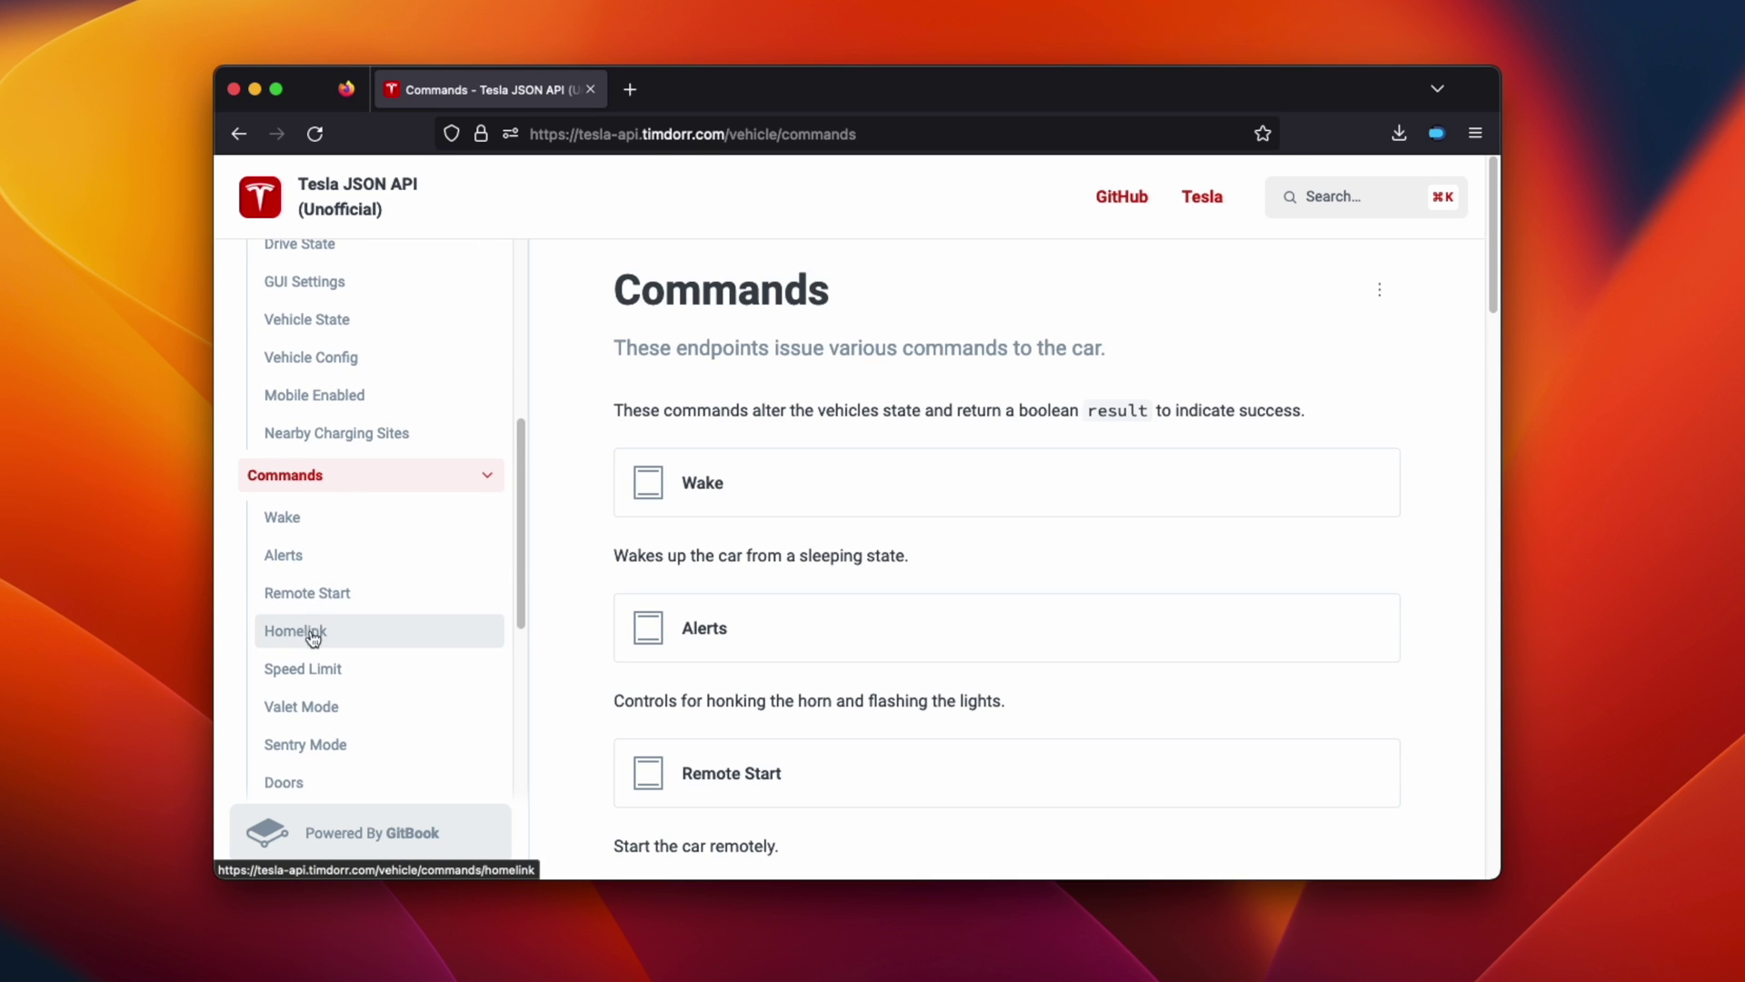
scroll(319, 647, "down", 1)
scroll(319, 652, "down", 2)
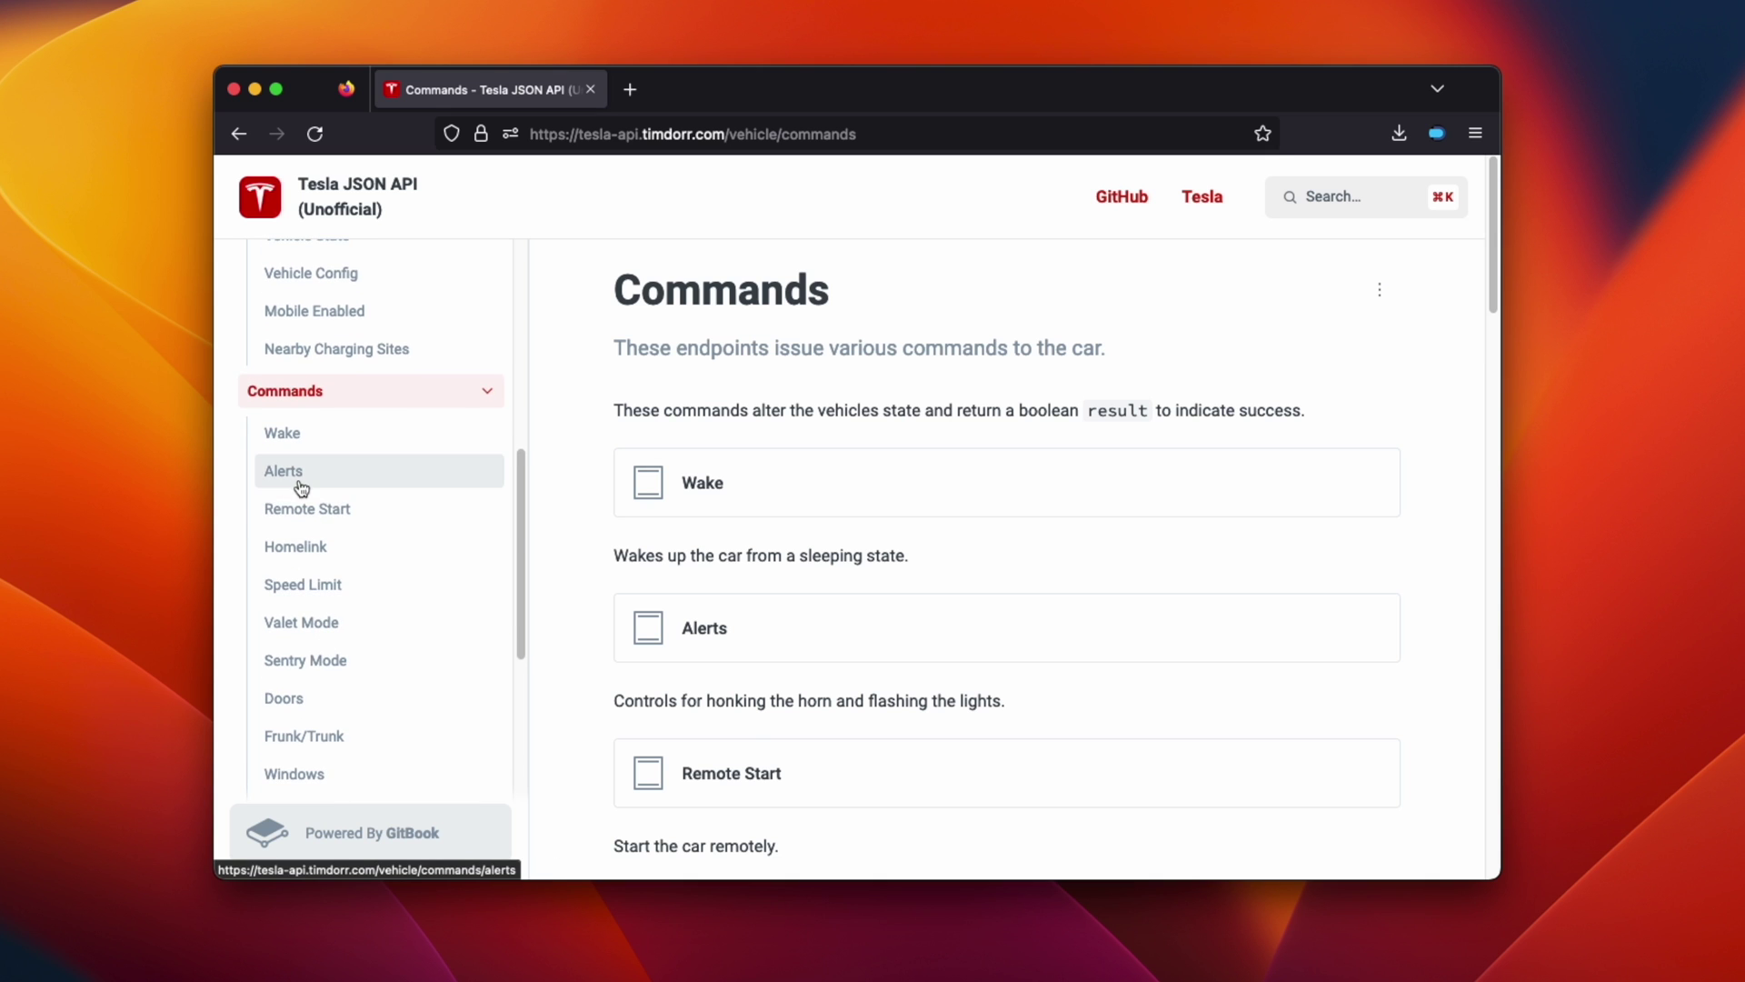
left_click(295, 475)
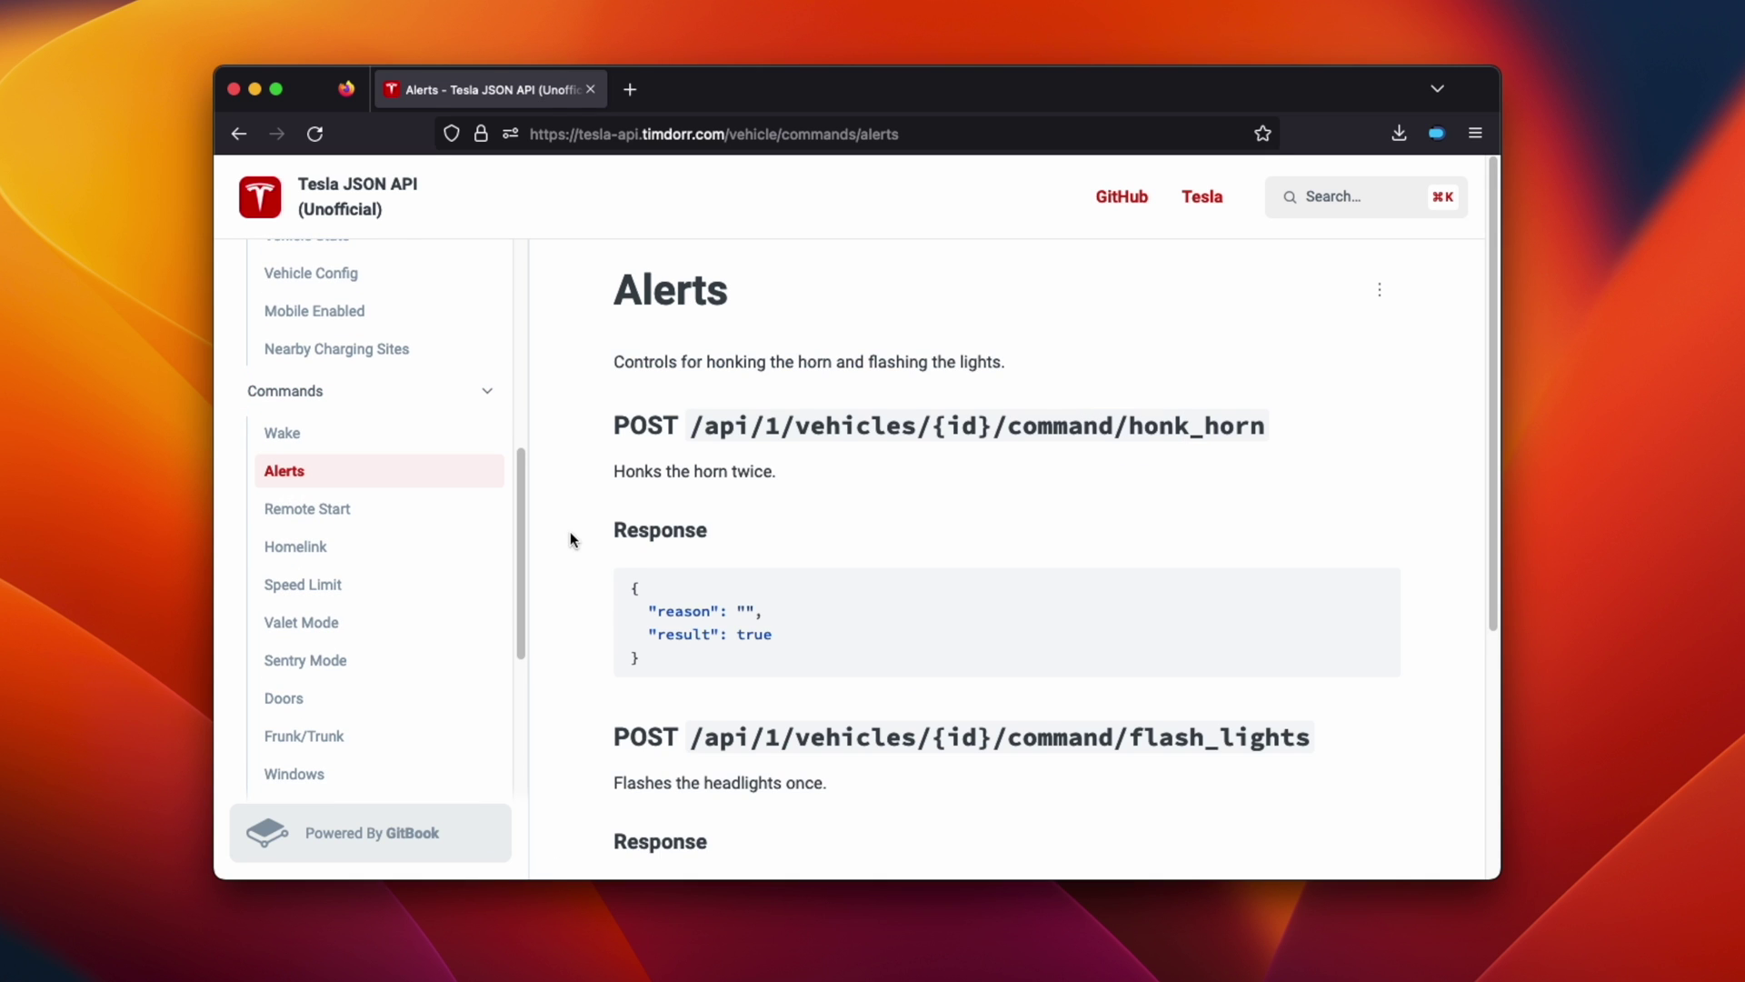
scroll(570, 533, "down", 1)
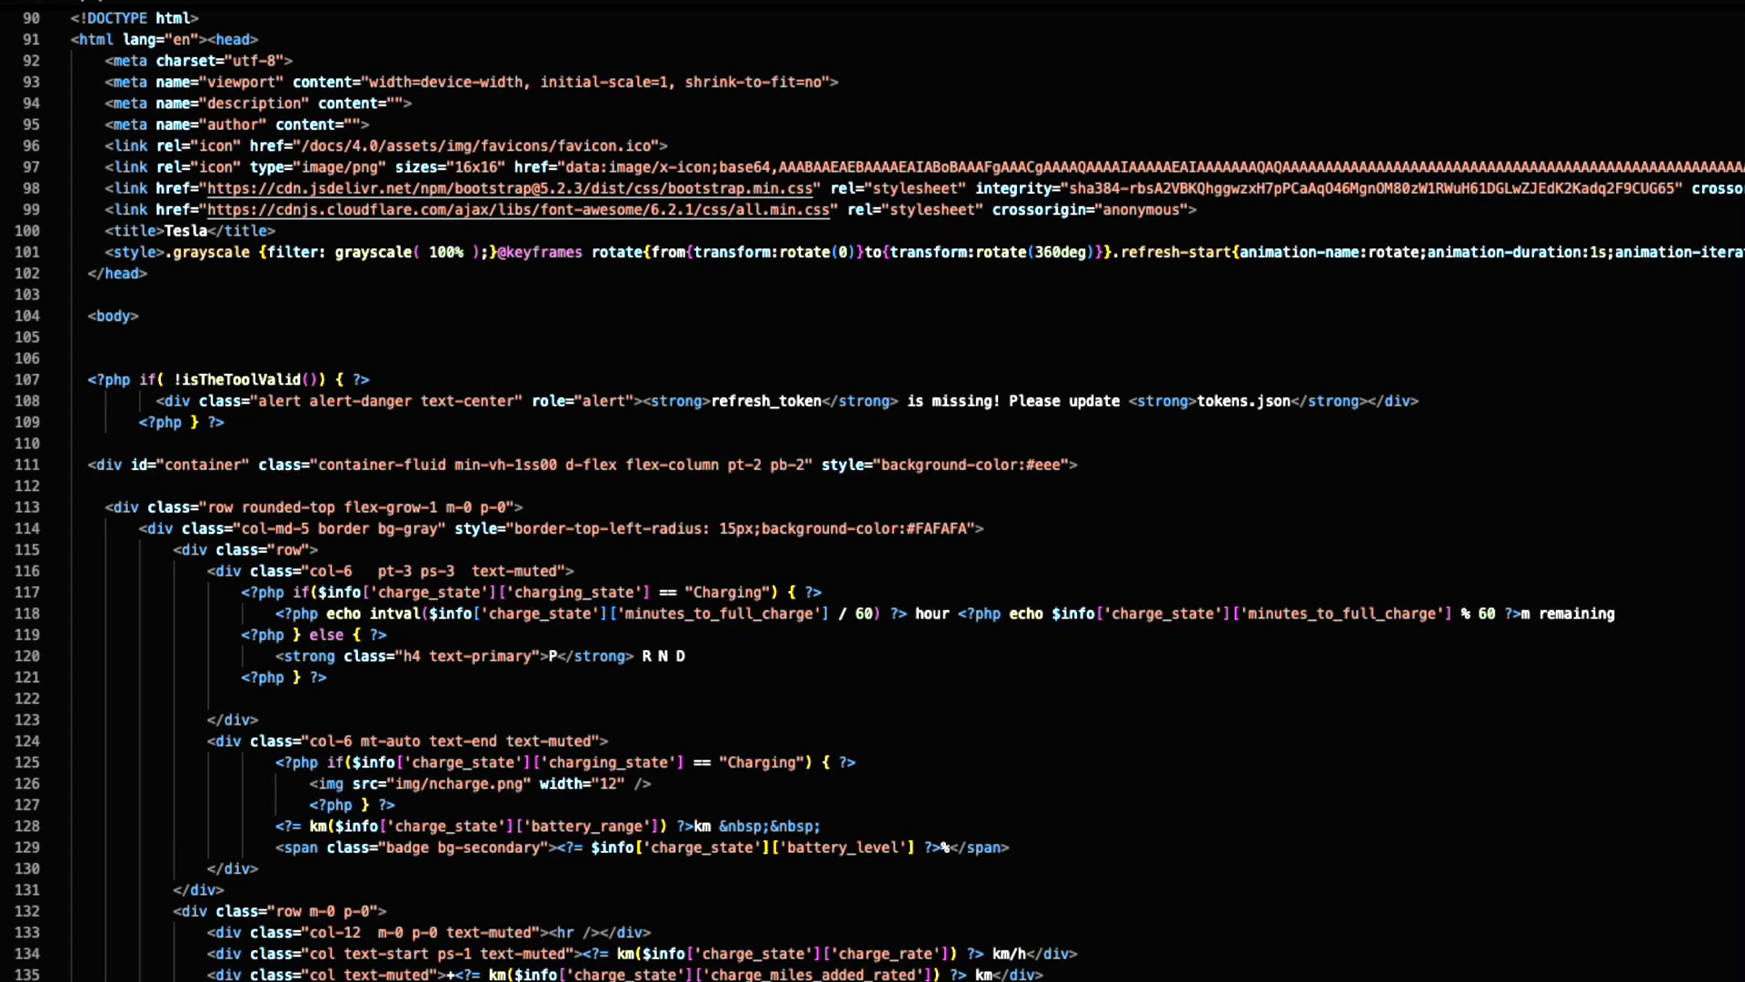
scroll(873, 491, "down", 3)
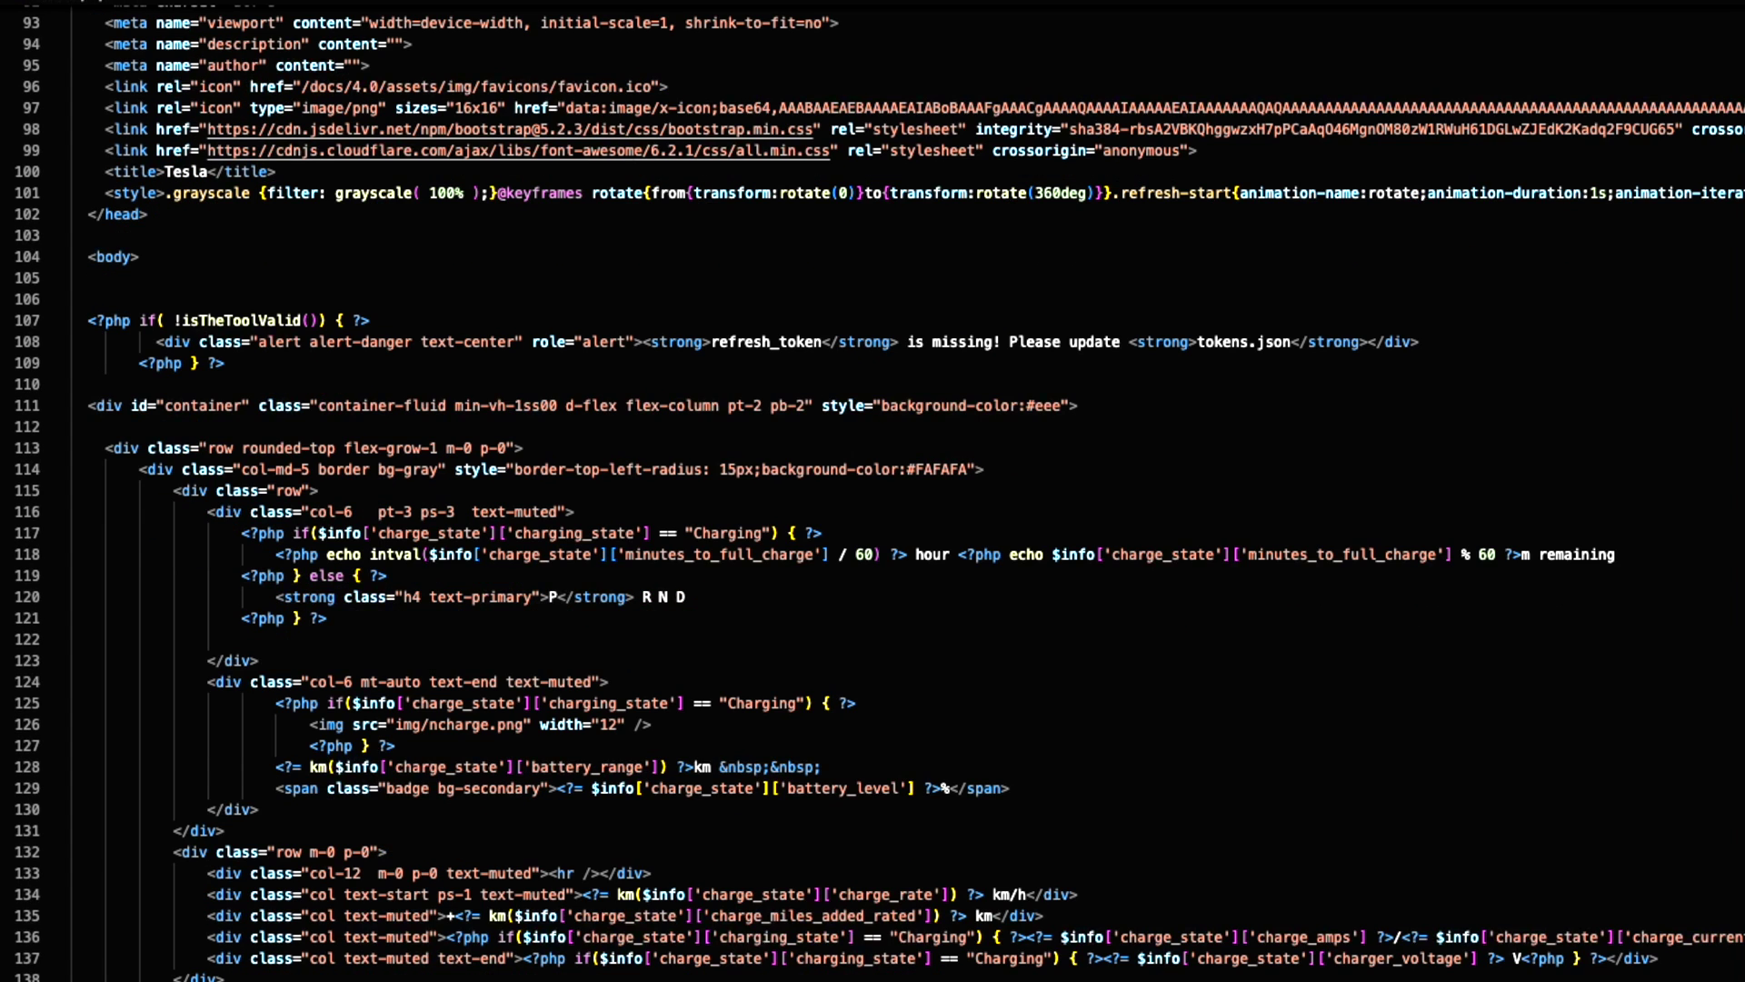
scroll(872, 490, "down", 3)
scroll(872, 490, "down", 3)
scroll(872, 490, "down", 3)
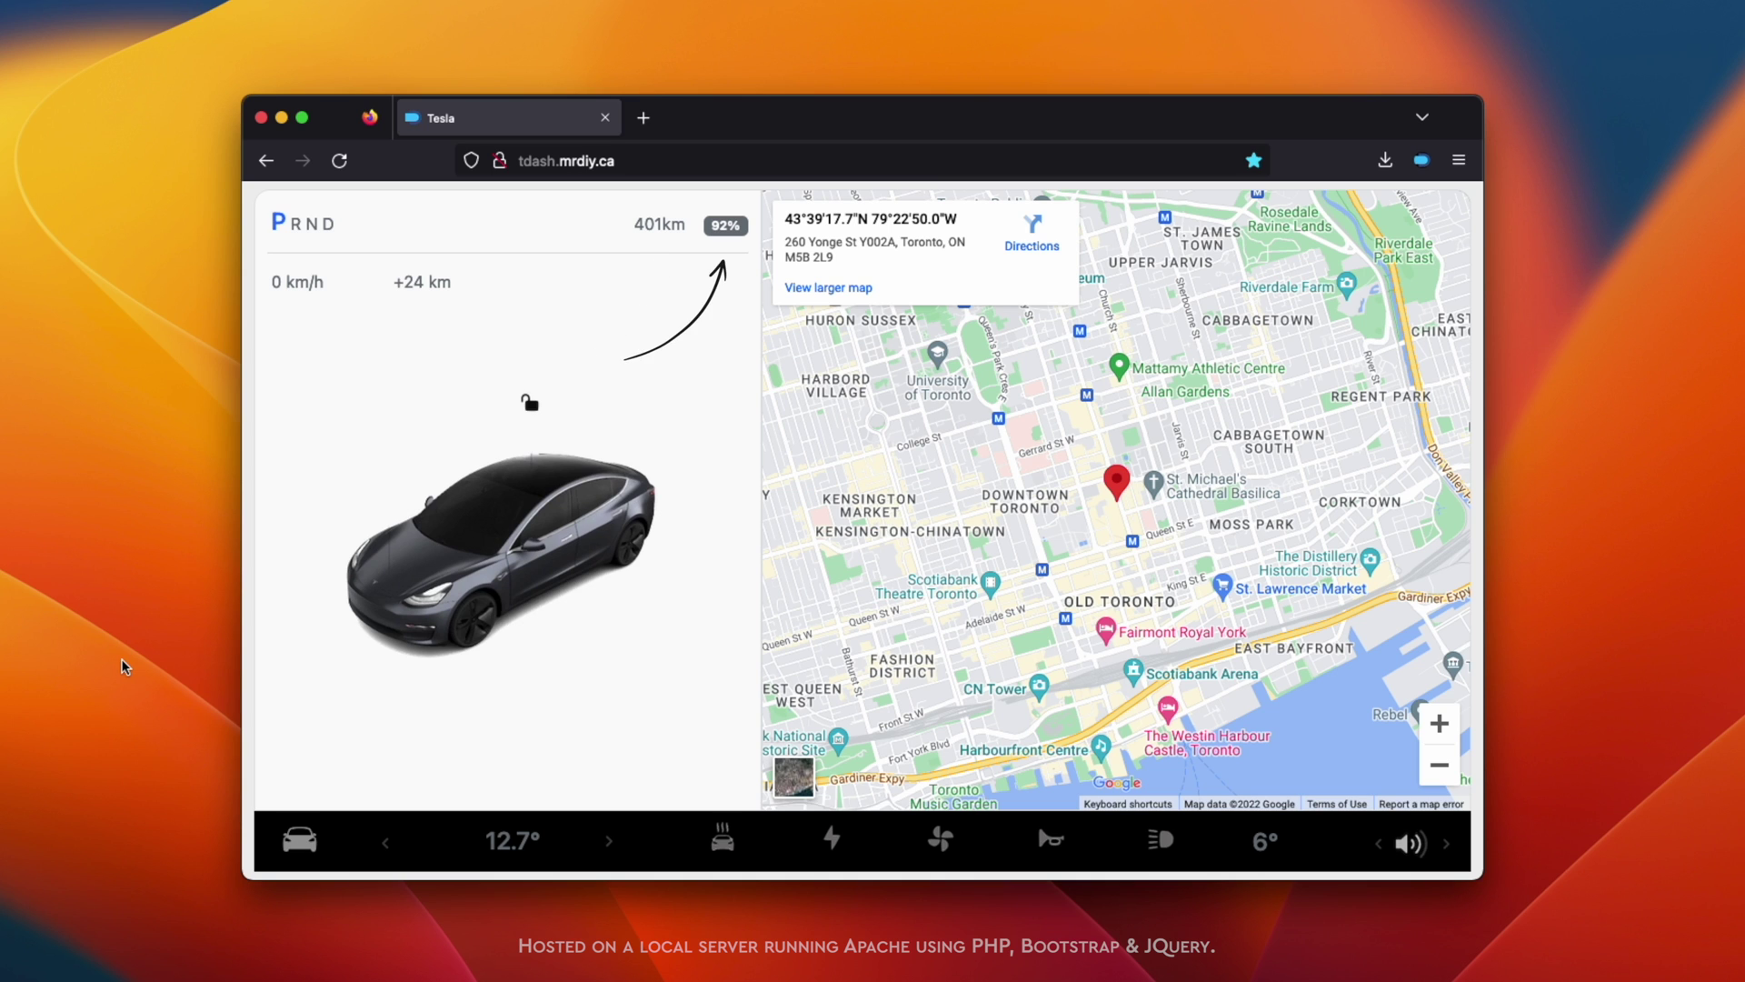
Step: Reload the dashboard, then lock the car and flash its headlights from the dashboard
key("super+r")
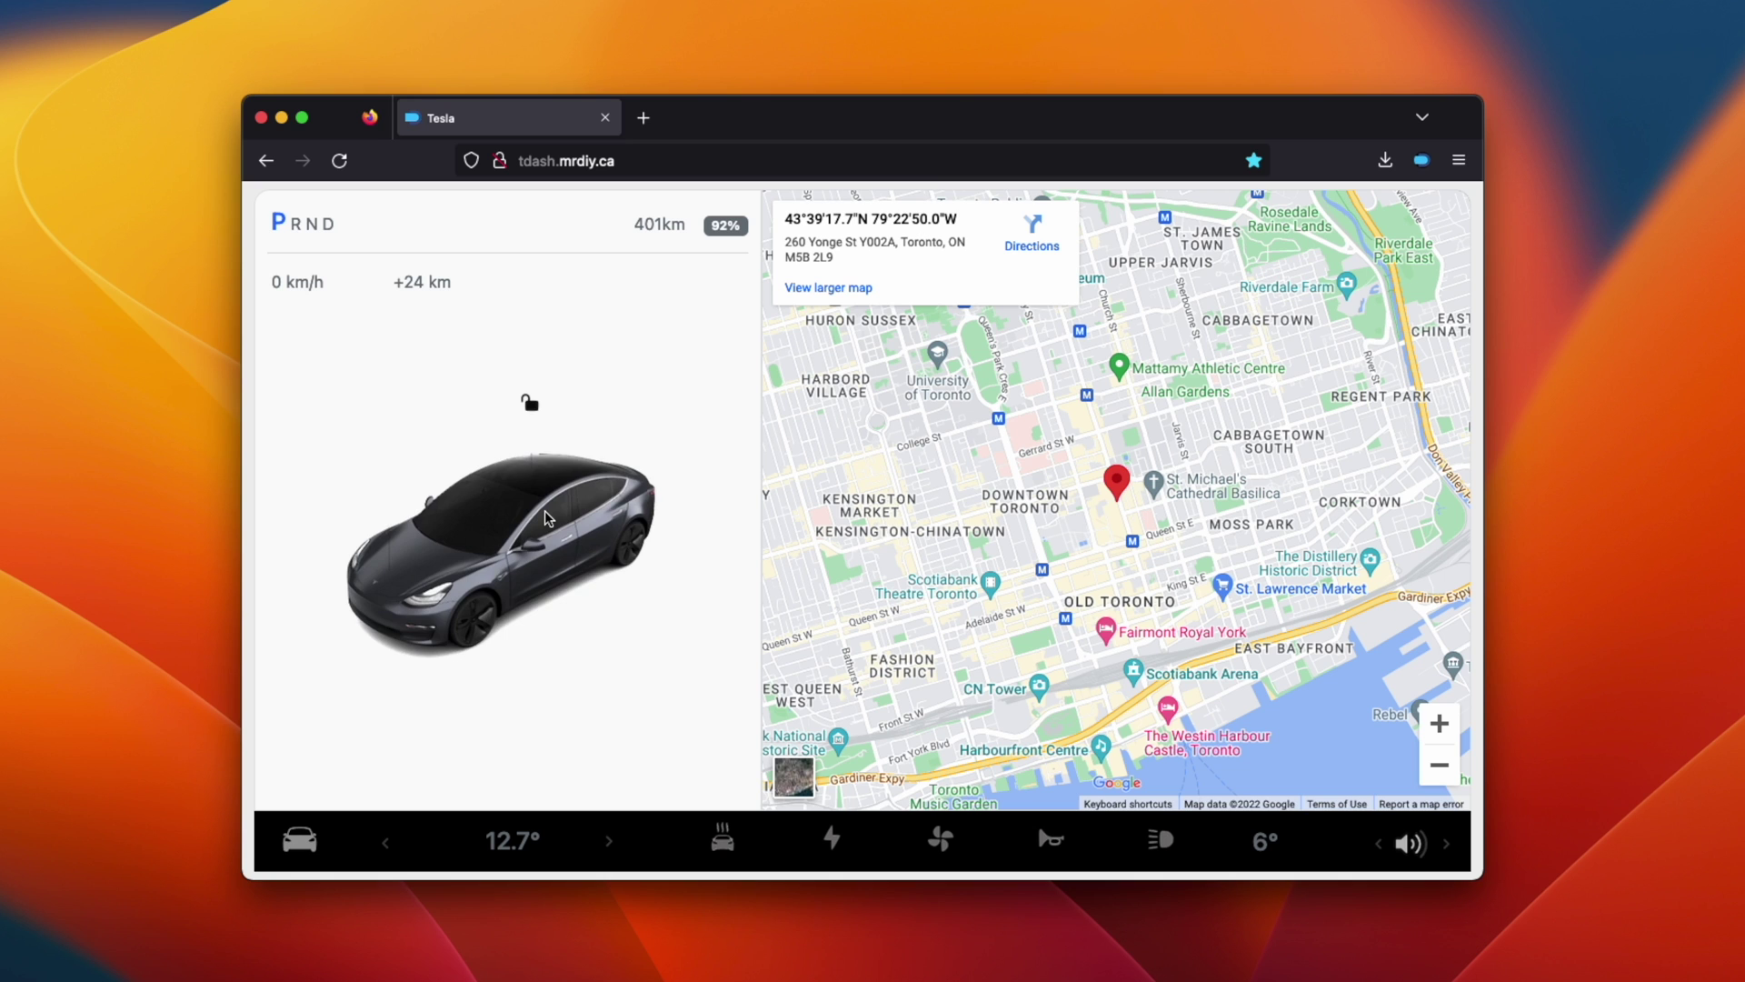
left_click(528, 400)
left_click(1161, 840)
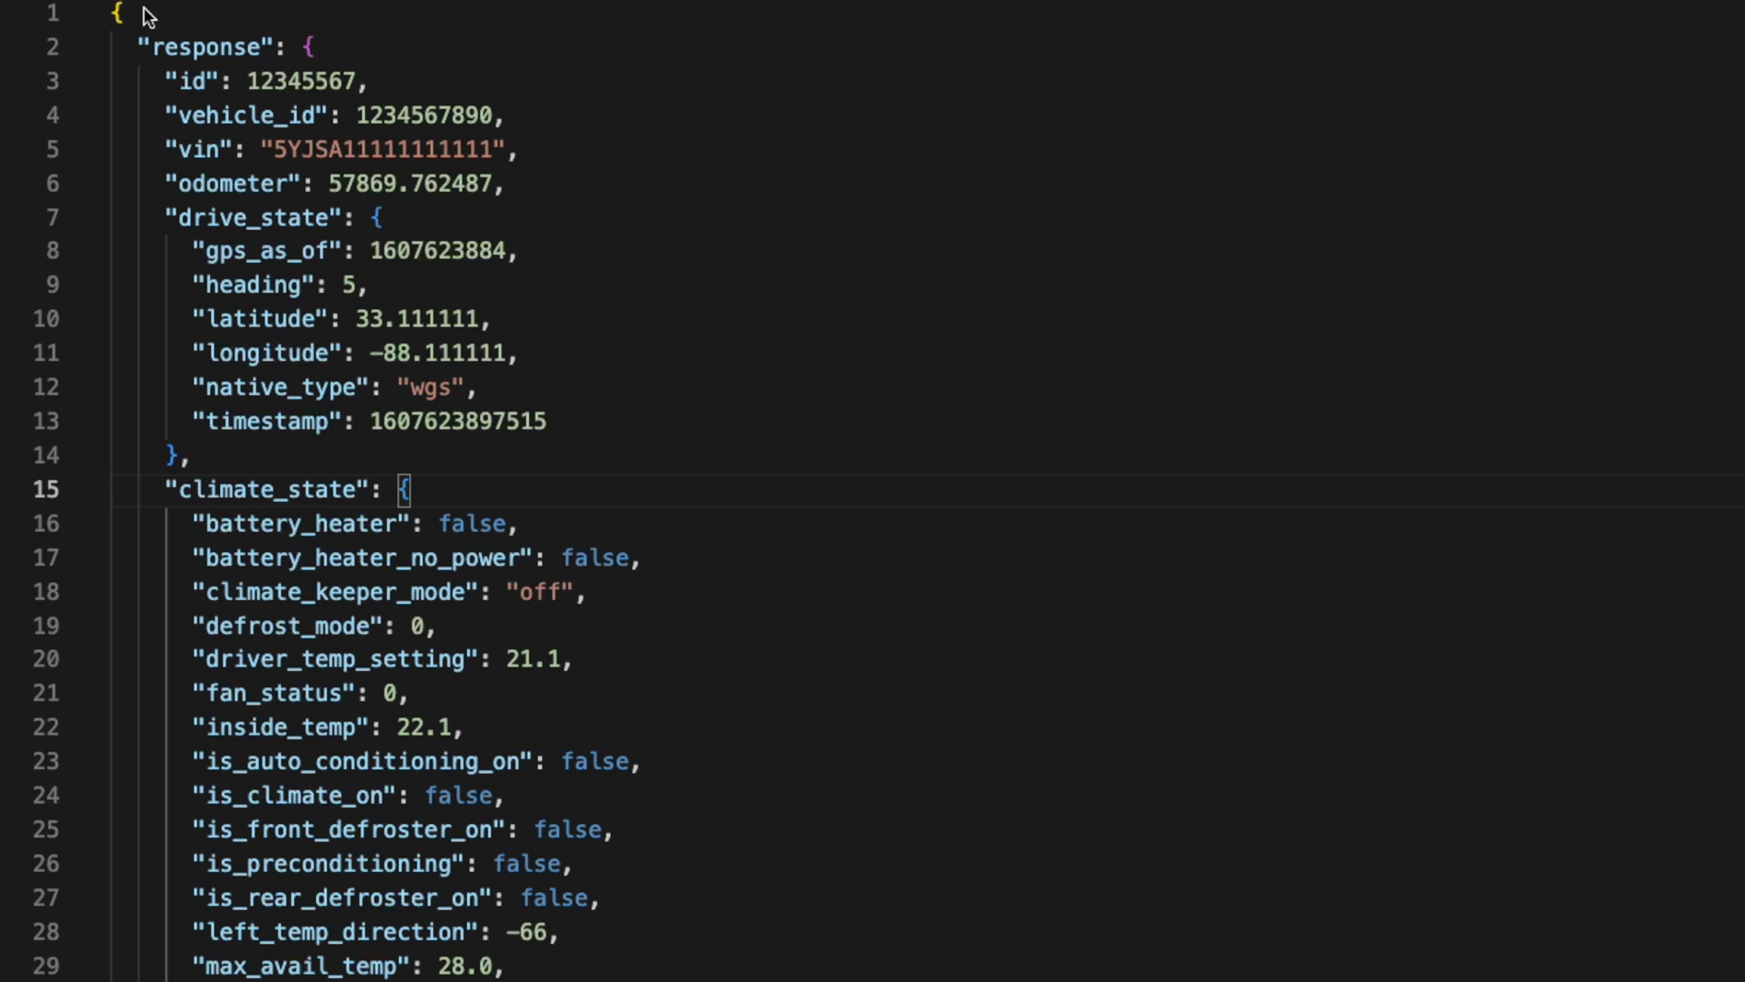
Step: Bring the sample vehicle data JSON file into focus in the editor
left_click(137, 15)
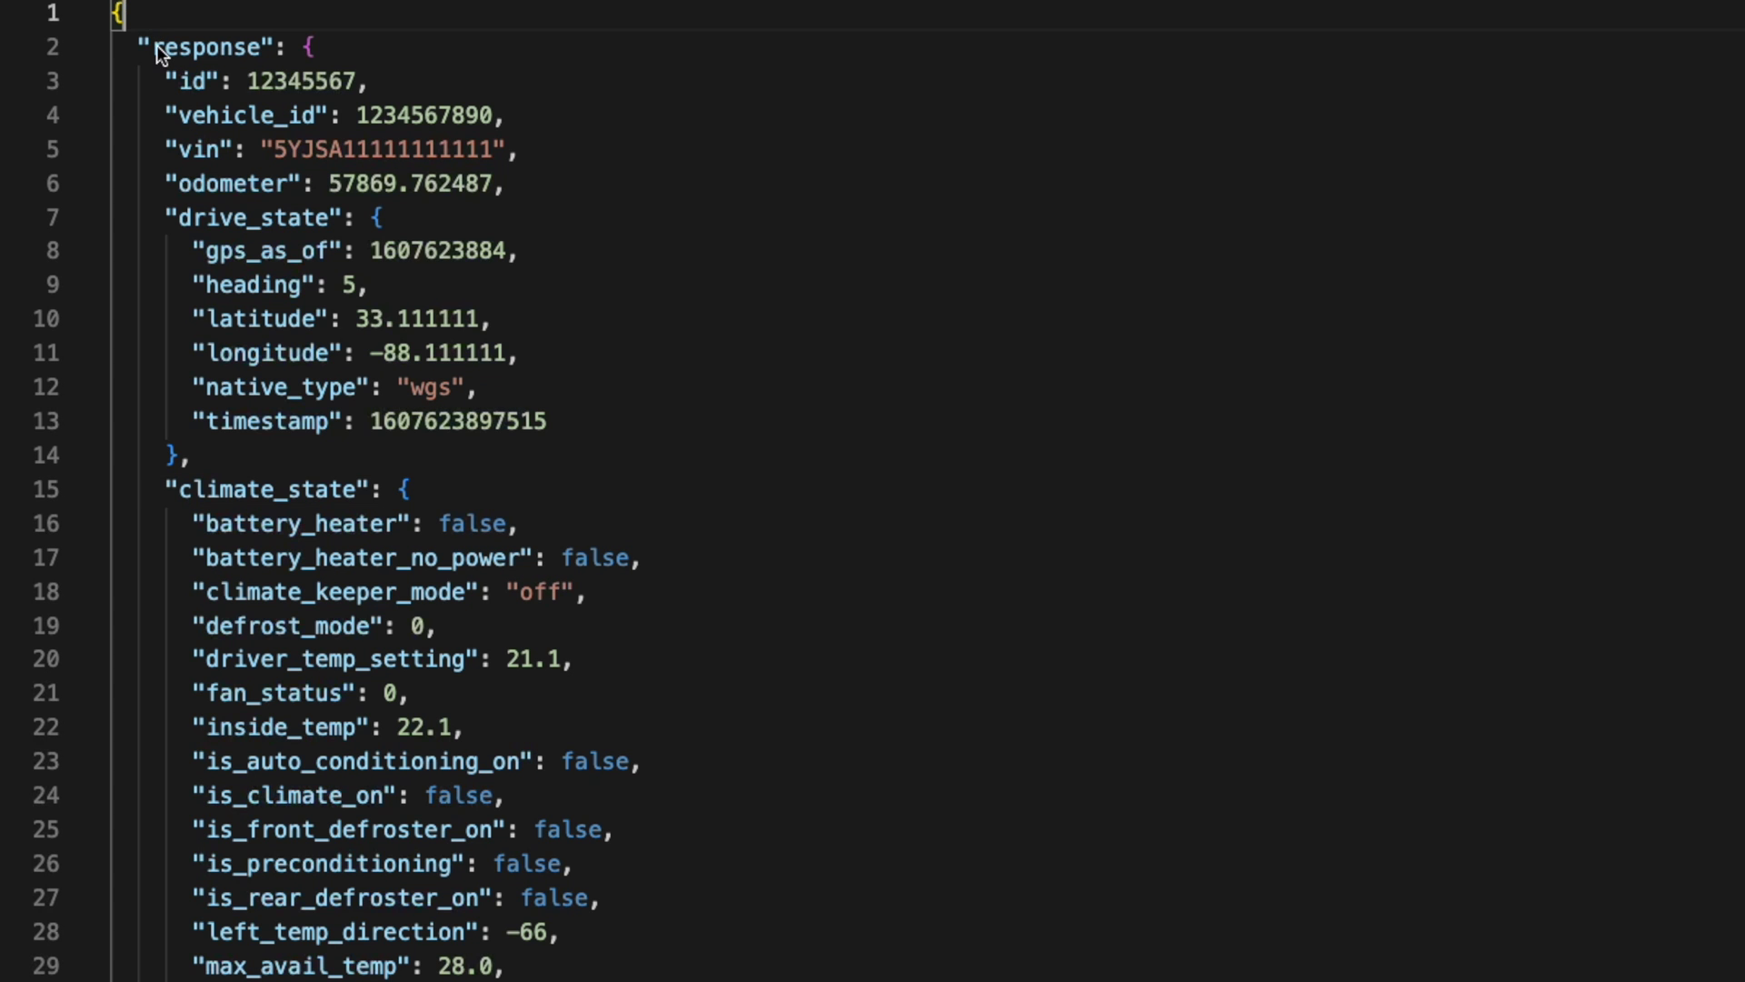
double_click(249, 183)
left_click_drag(181, 318, 521, 356)
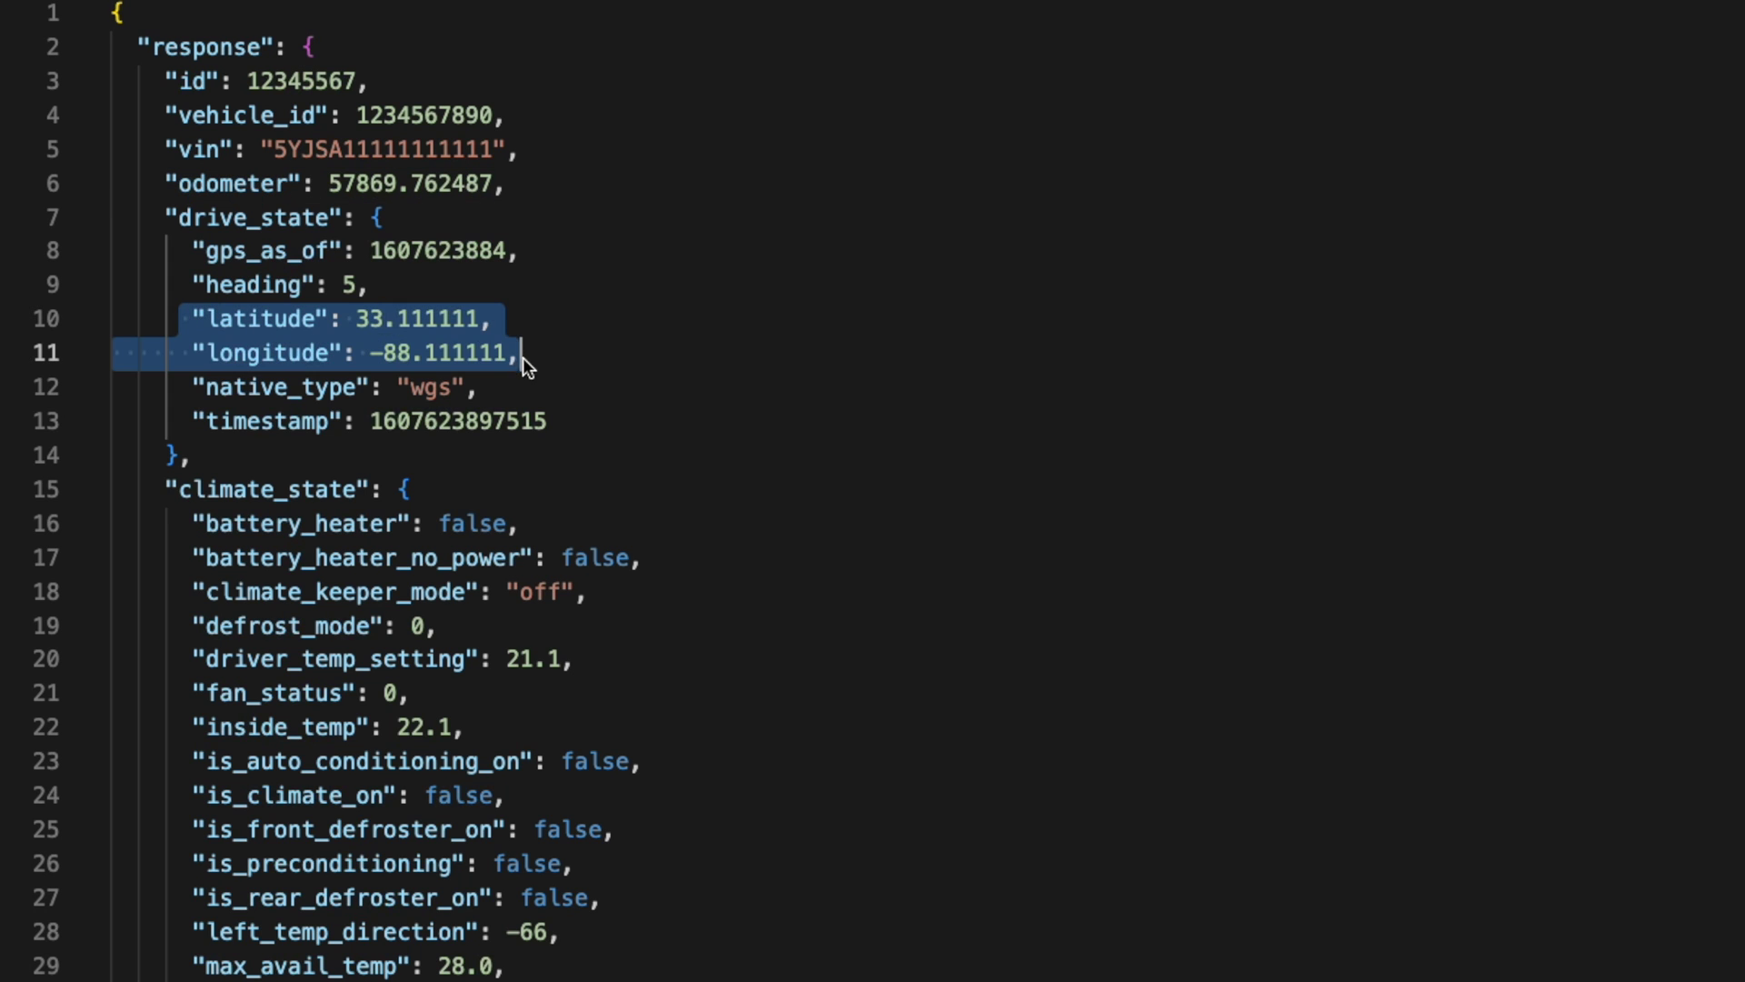
left_click(554, 350)
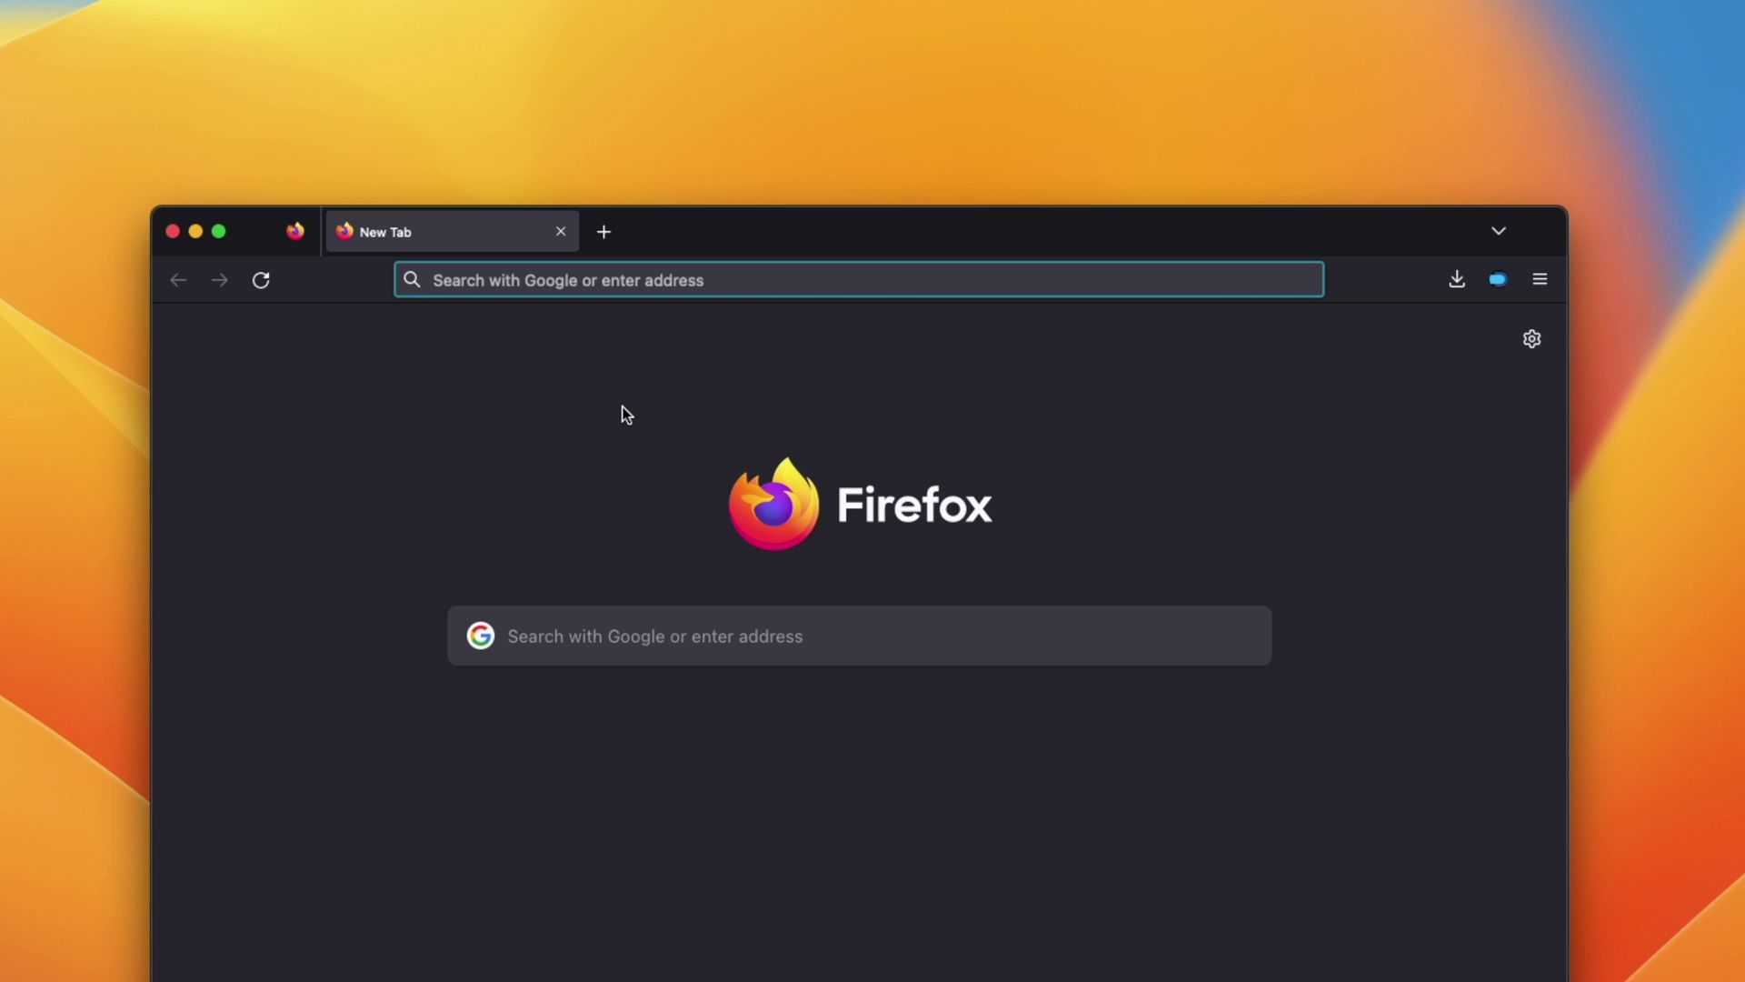
Step: Send door_unlock via tdash.mrdiy.ca/tesla.php?cmd=door_unlock, then inspect the garage-open trigger node
type("tdash.mrdiy.ca/tesla.php?cmd=door_unlock")
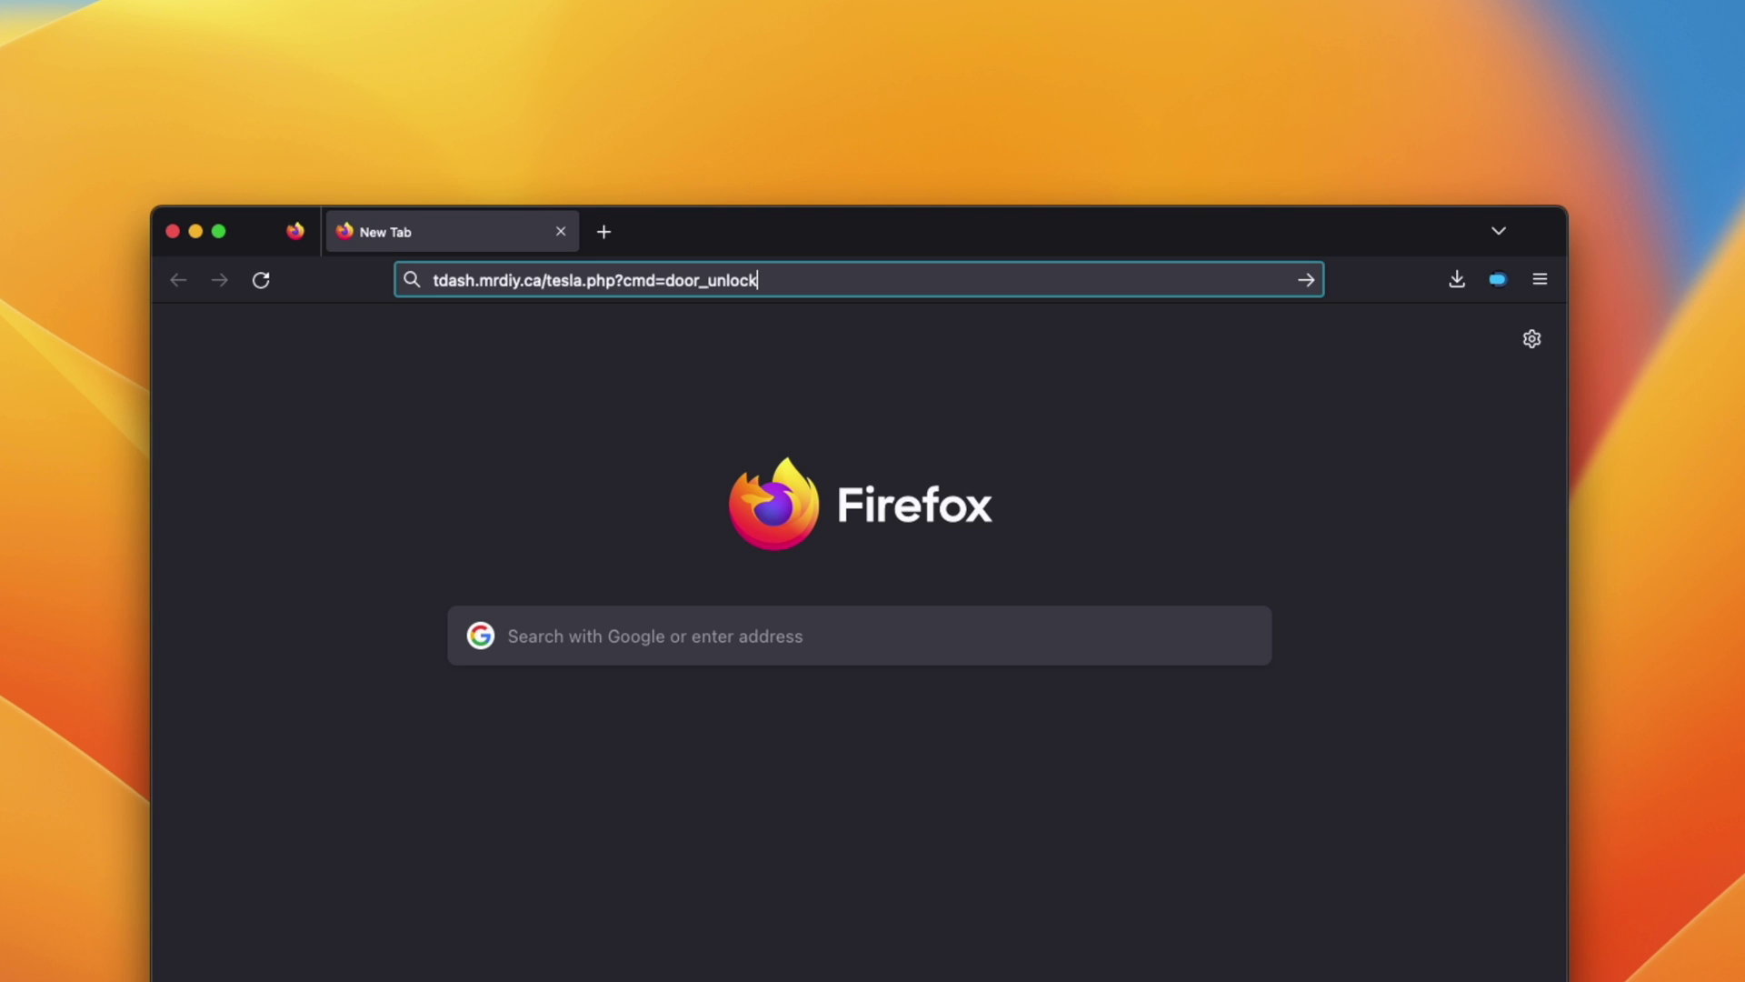
key("Return")
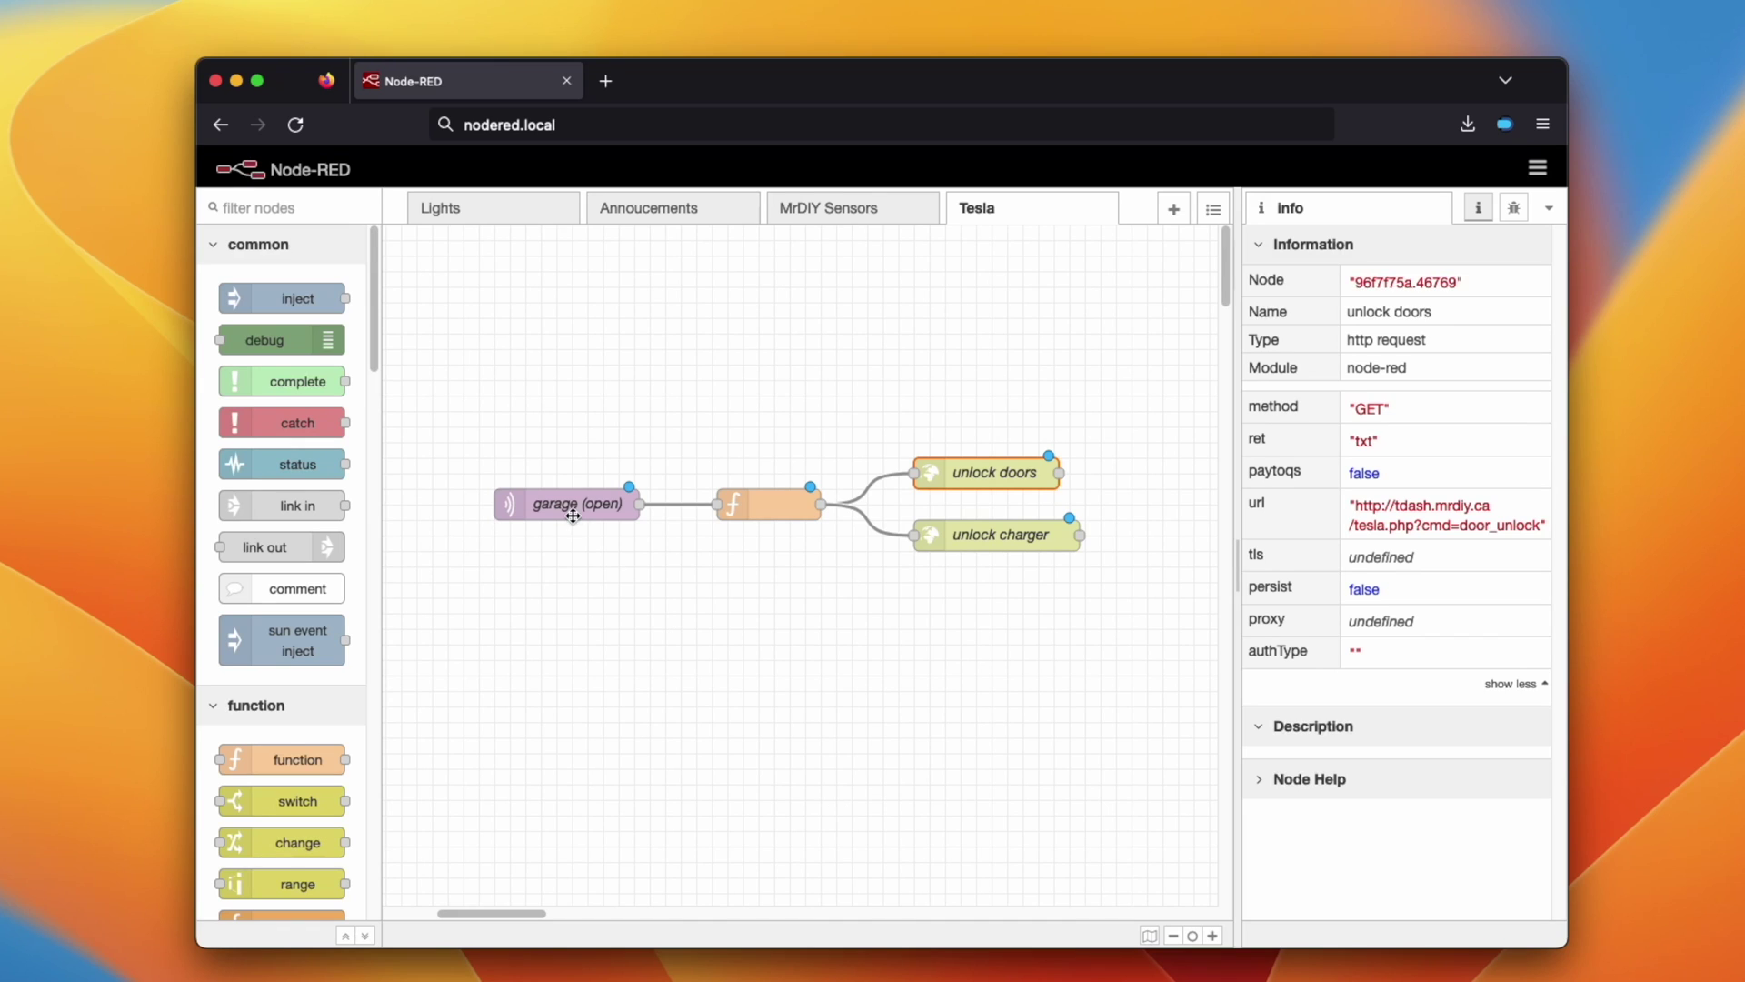
left_click(567, 505)
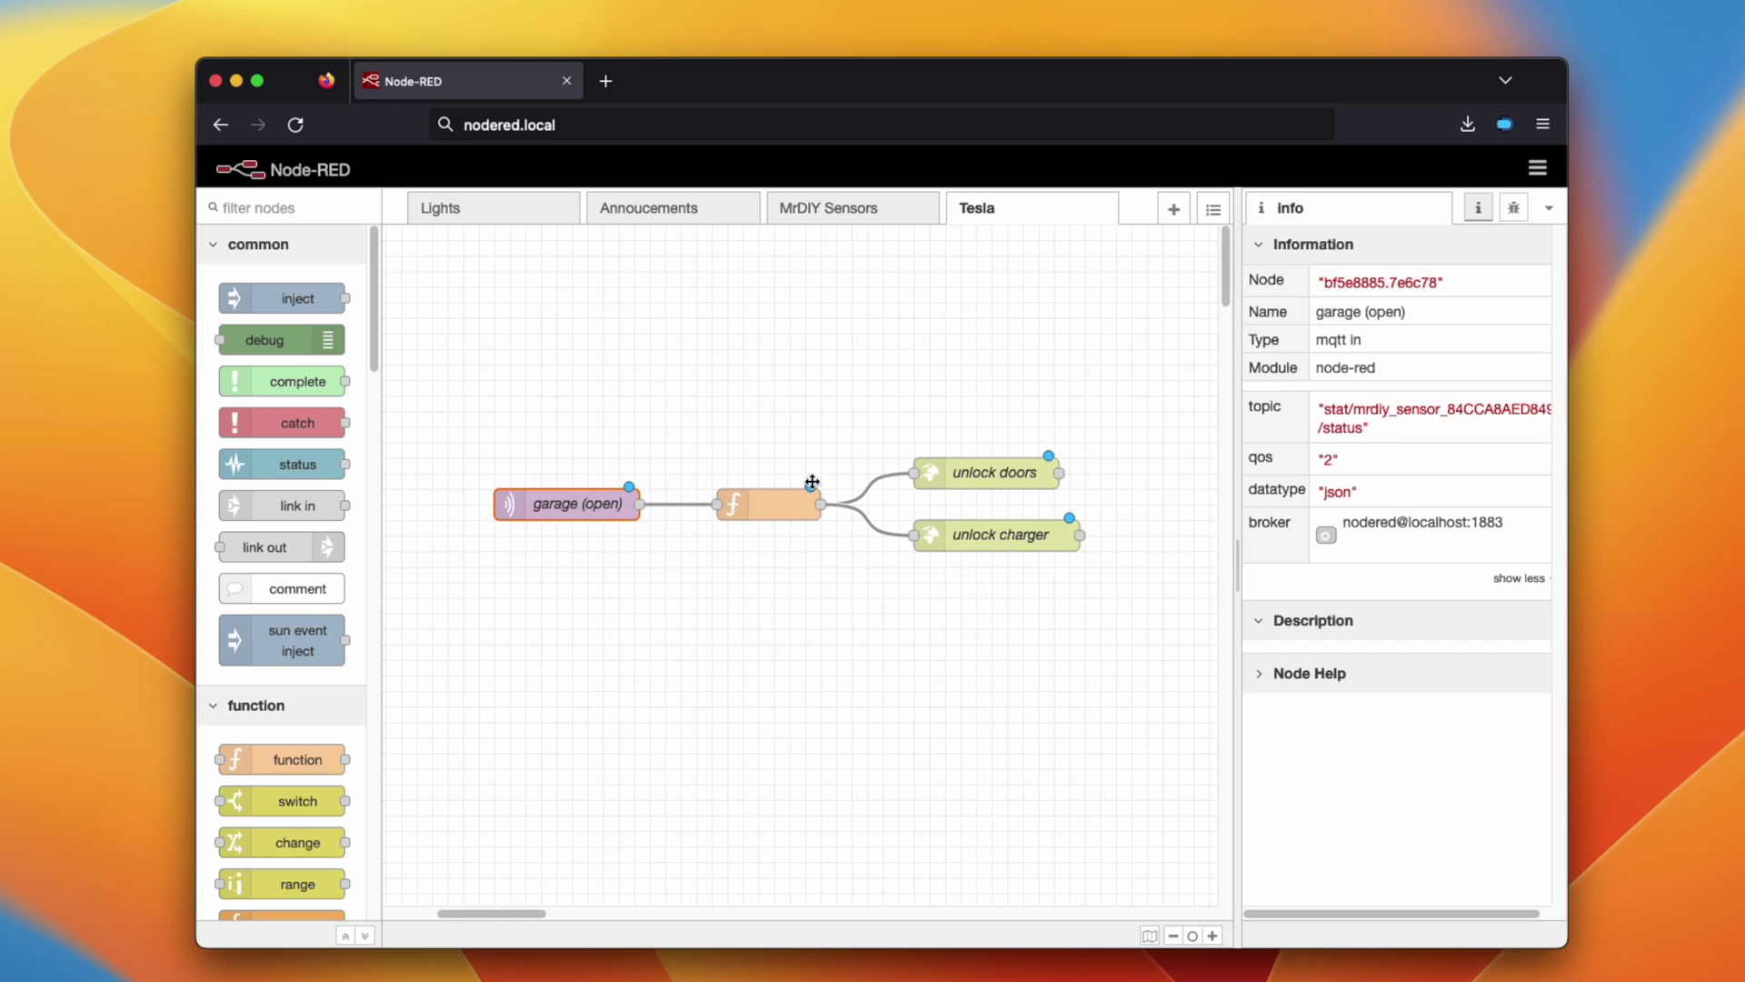
left_click(976, 477)
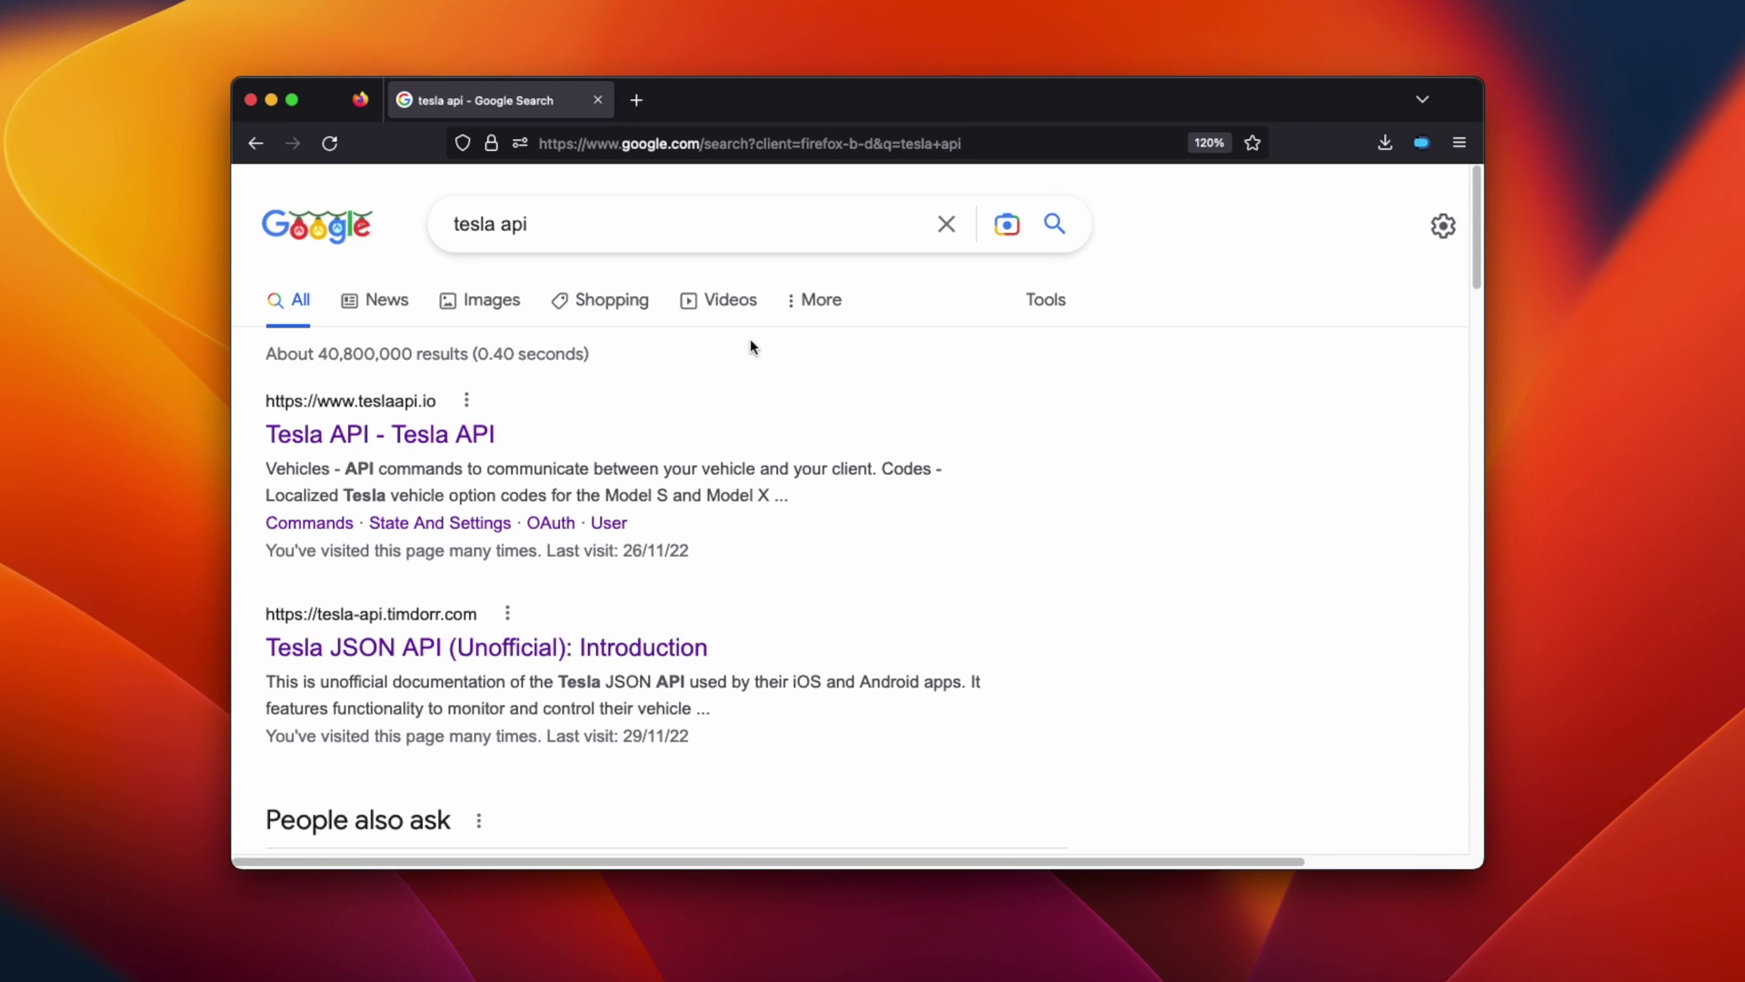
Step: Open the unofficial Tesla JSON API documentation result and scroll its introduction
left_click(634, 649)
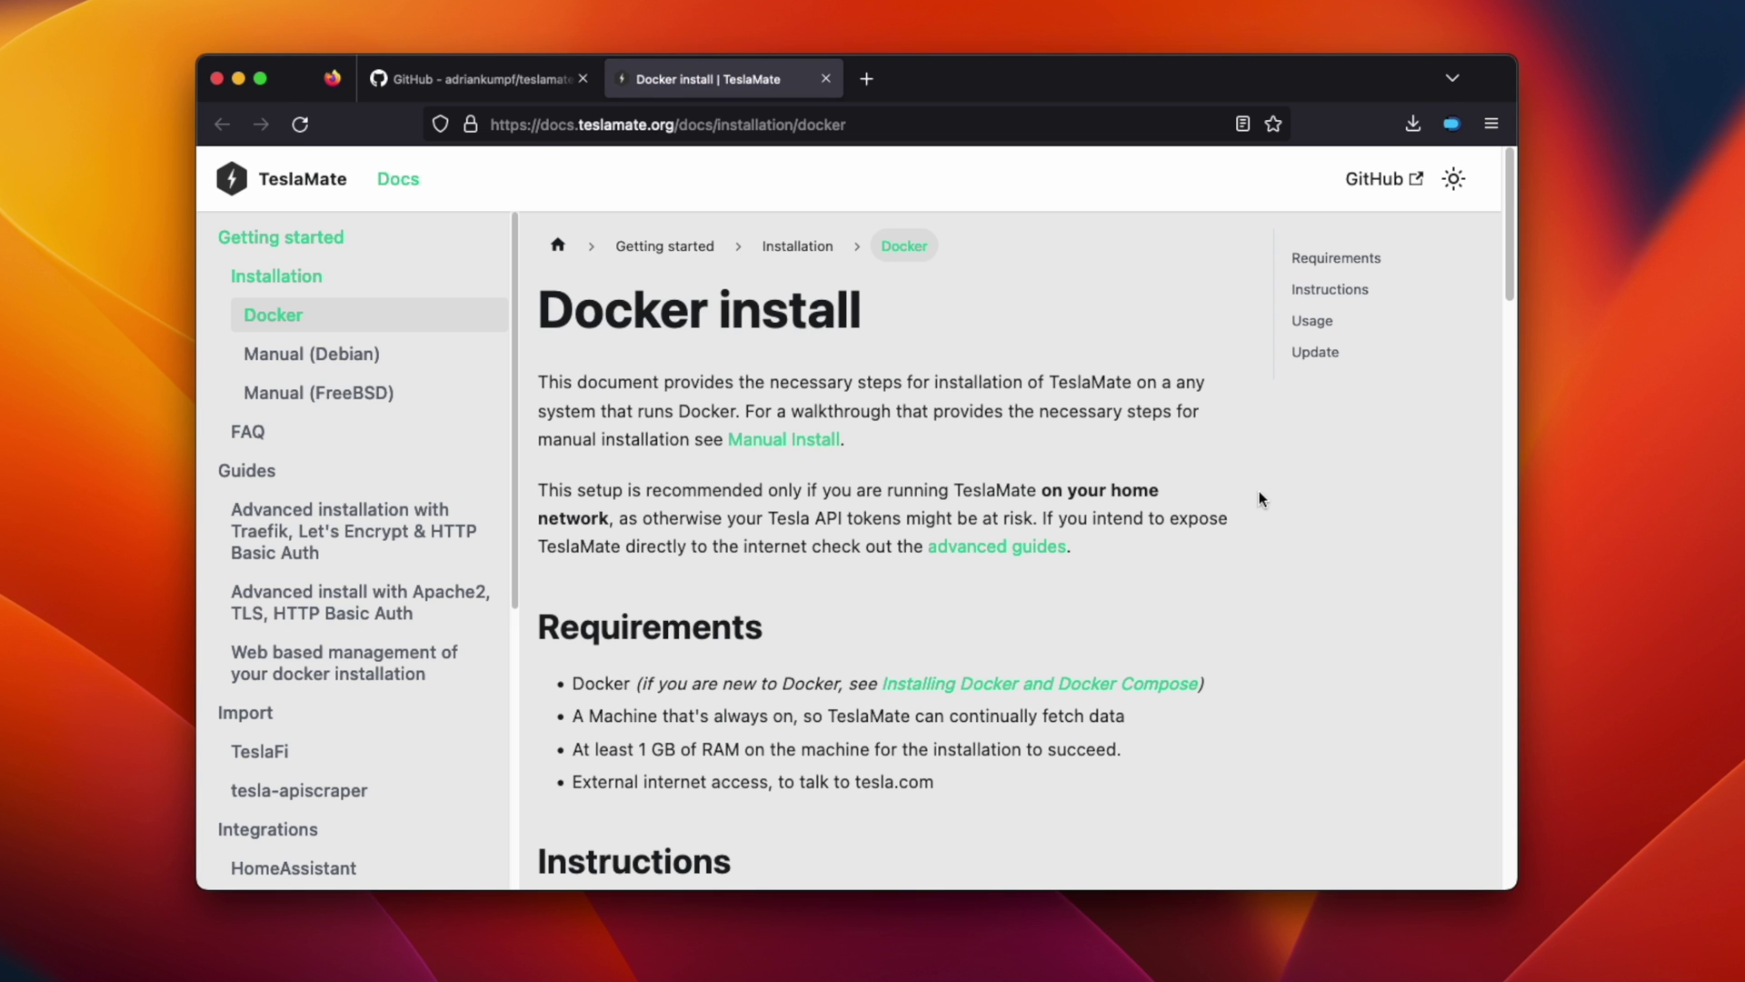
scroll(868, 414, "down", 2)
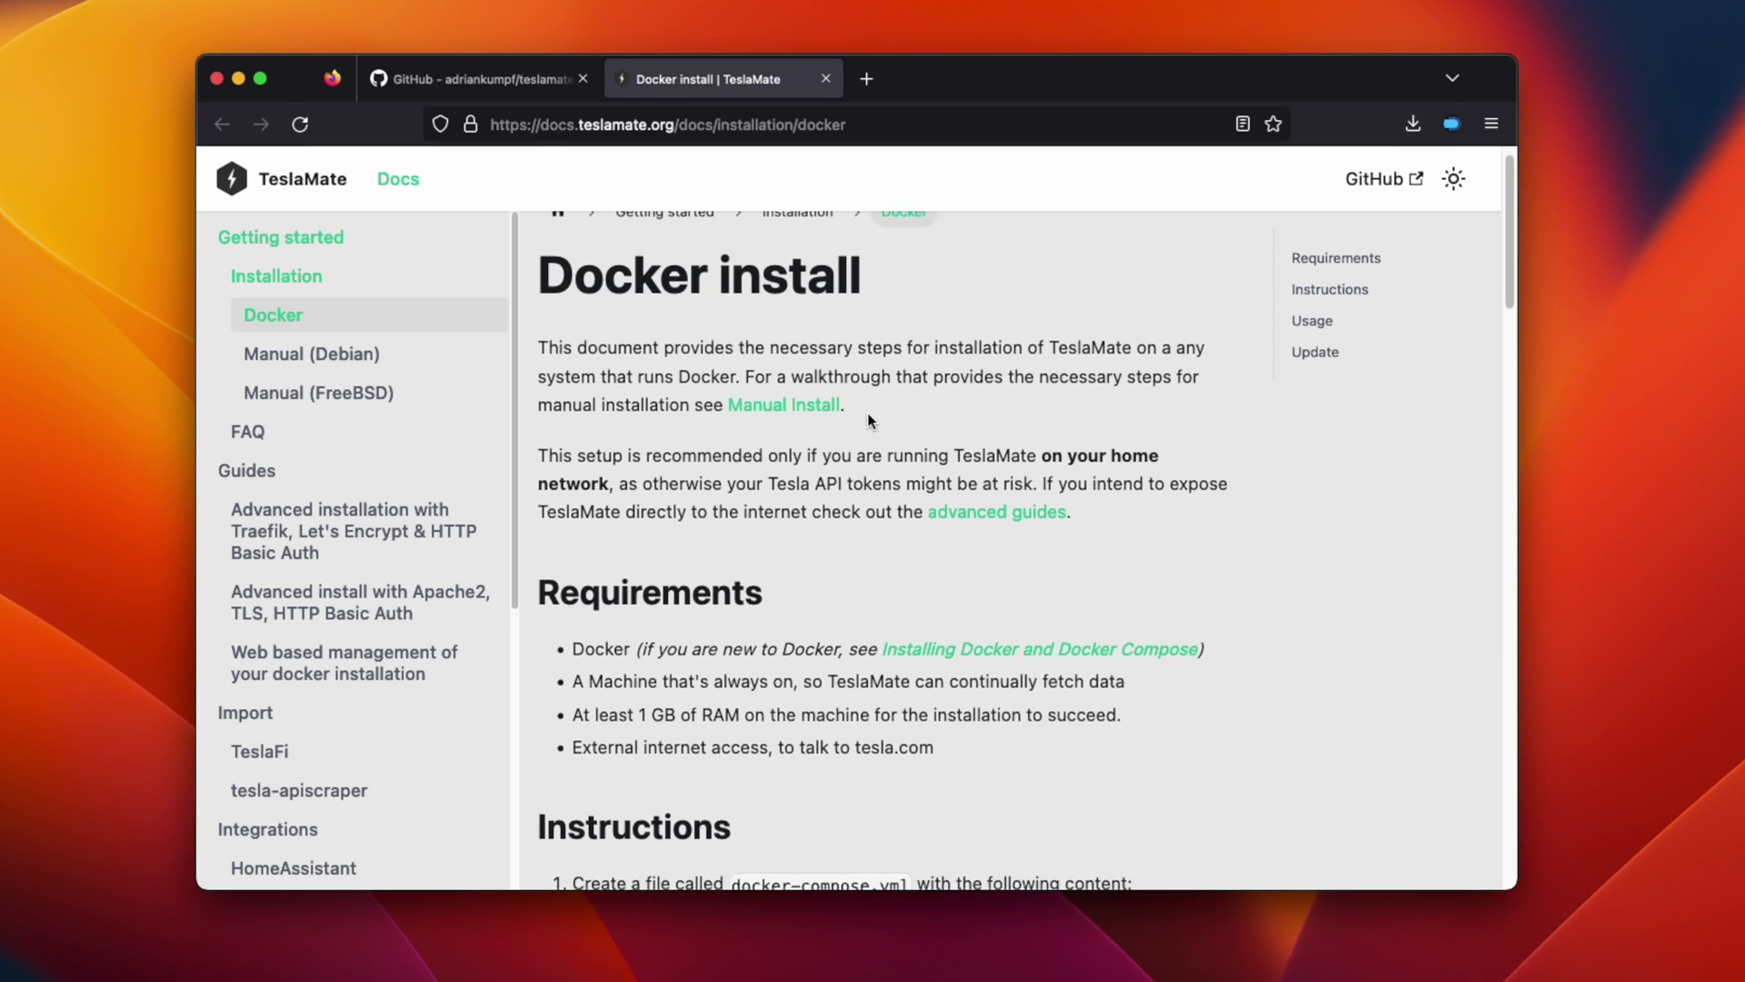